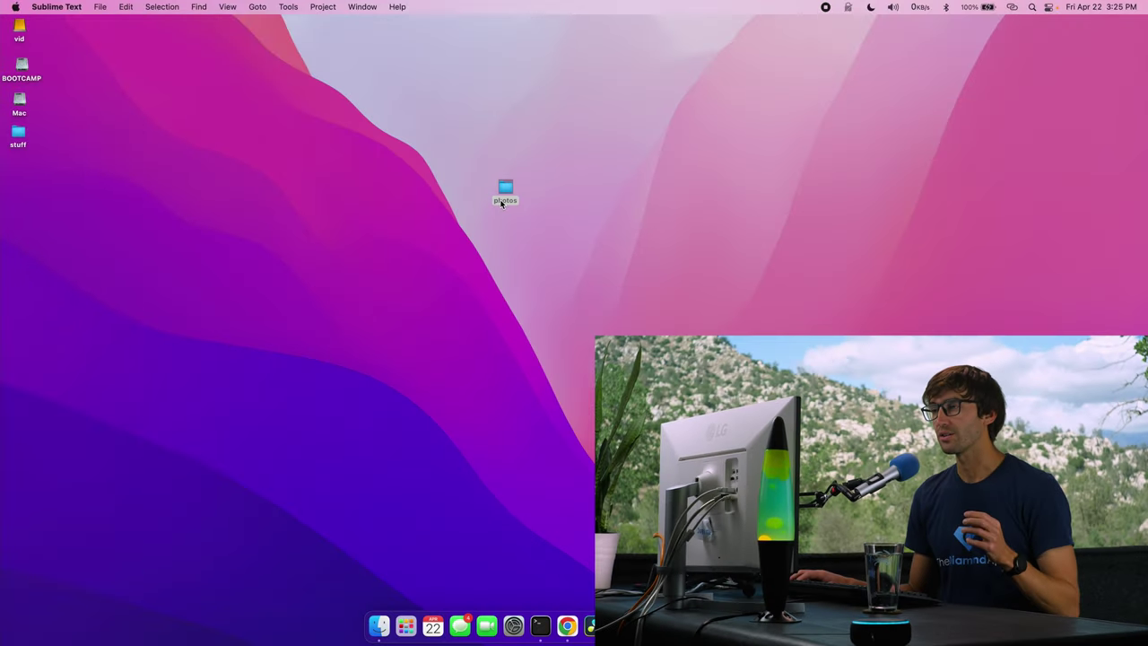
- Open the desktop photos folder, select all its JPEGs, and reposition the Finder window
left_click(505, 190)
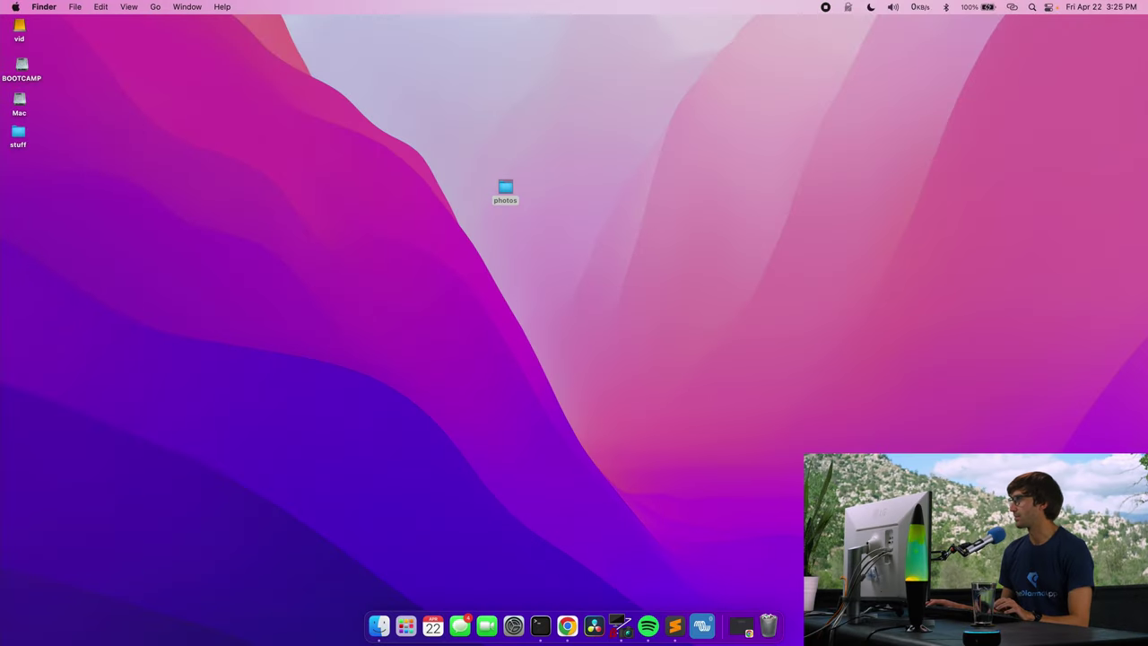
double_click(505, 190)
left_click(709, 254)
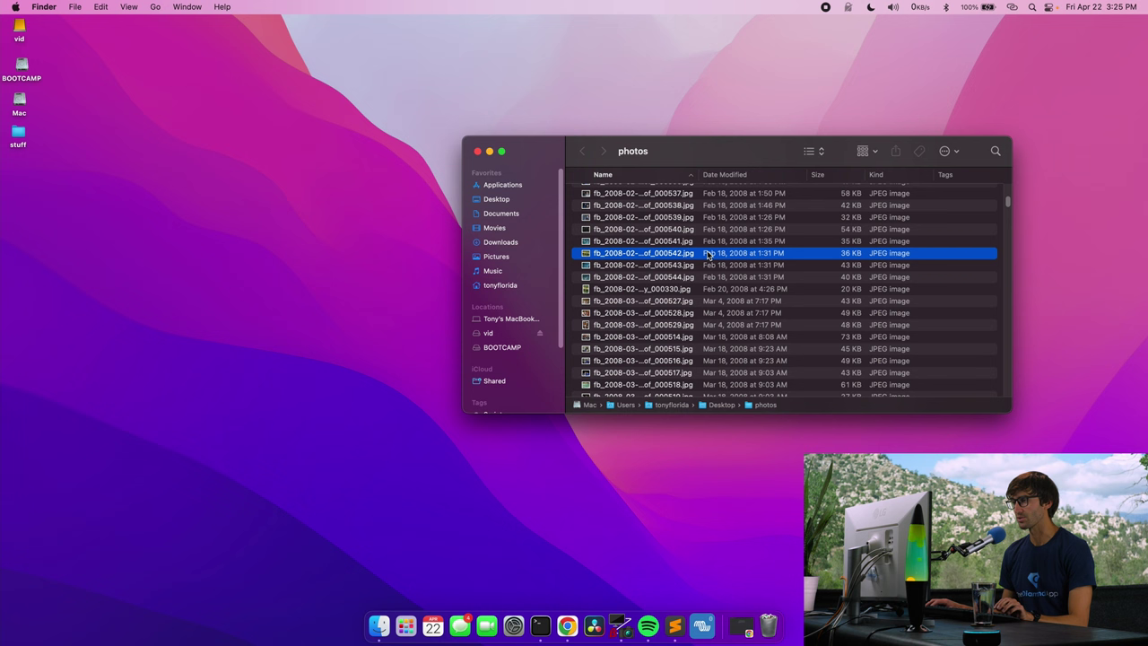
key("super+a")
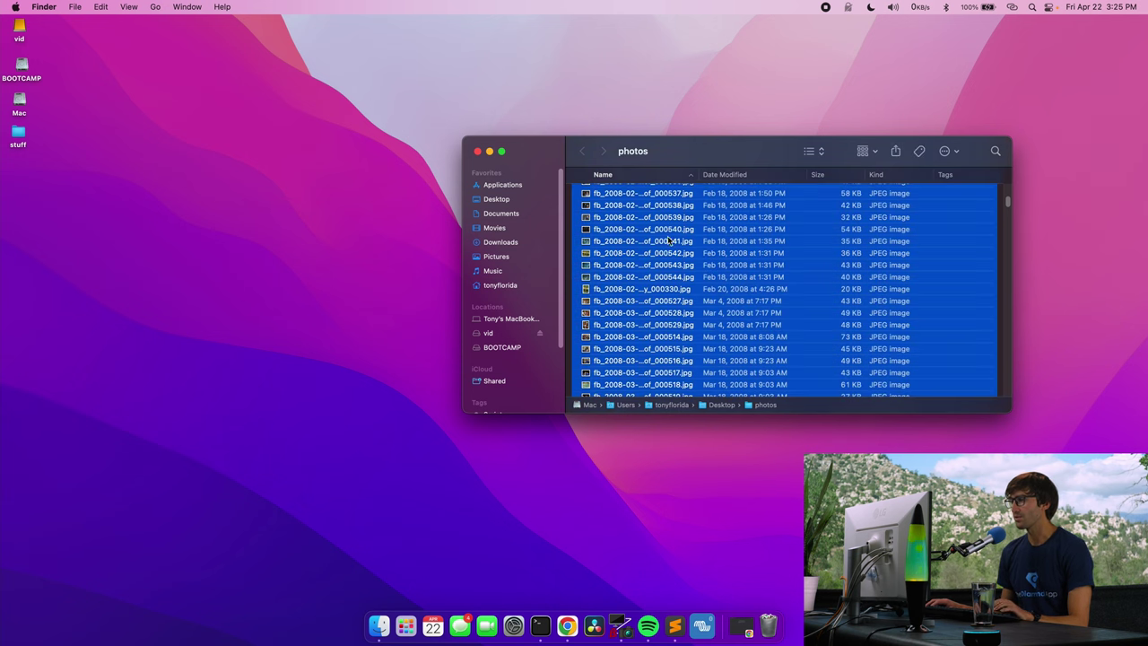
left_click_drag(668, 240, 669, 248)
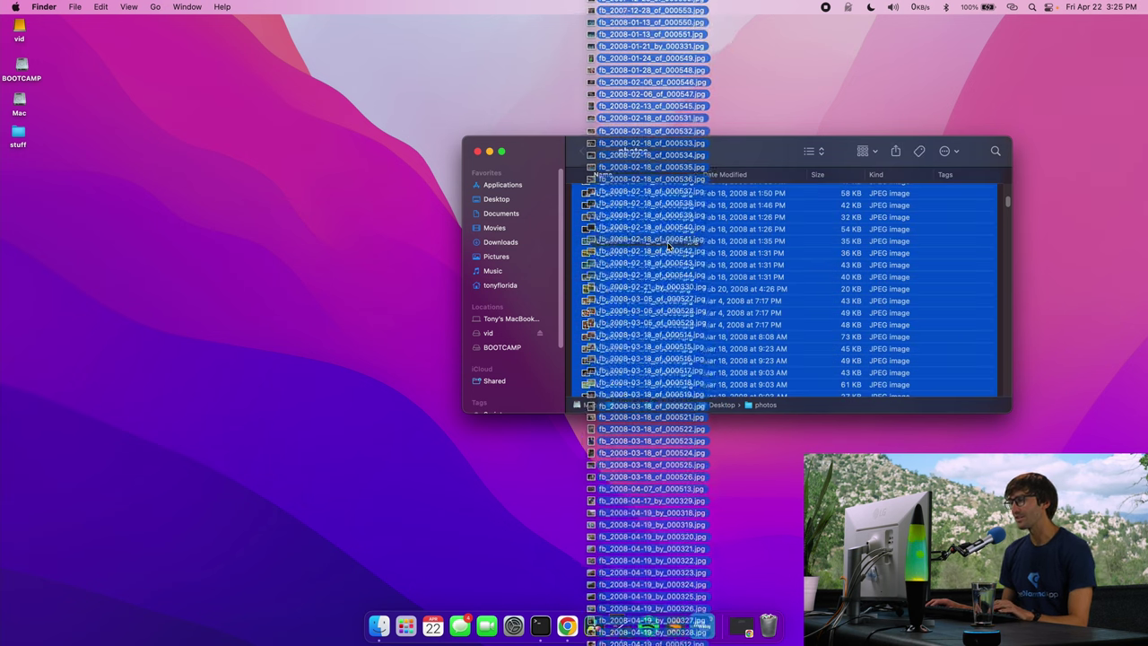
mouse_move(691, 149)
left_mouse_down()
mouse_move(628, 191)
mouse_move(527, 97)
left_mouse_up()
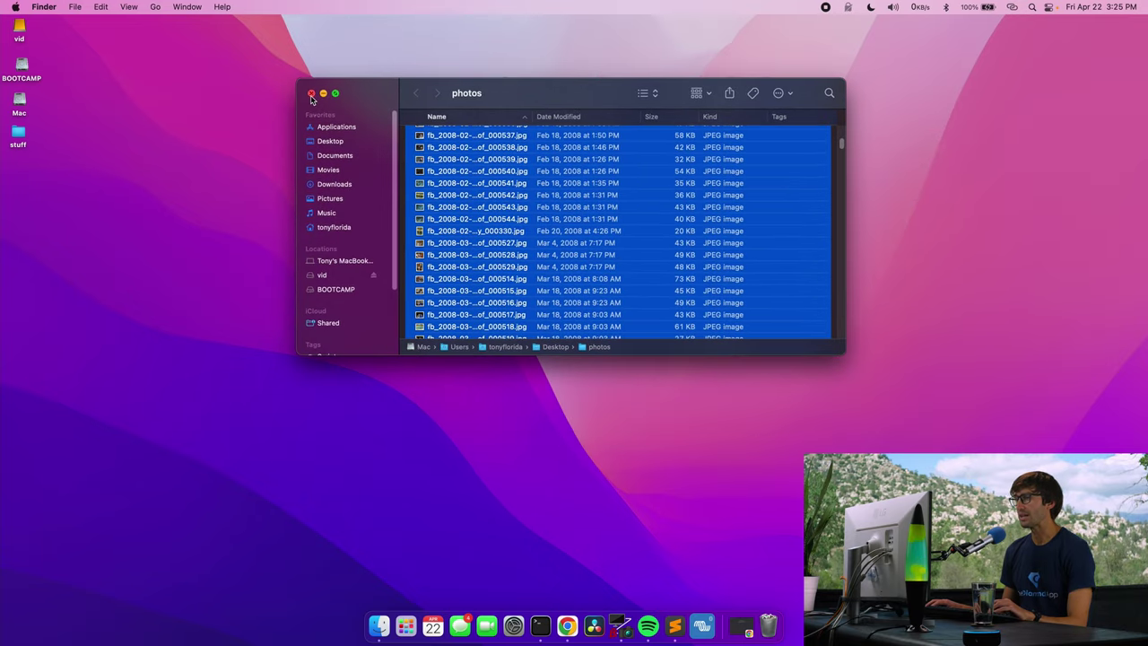
- Search 'dupeguru', open the voltaicideas.net site, and download the macOS Qt version zip
left_click(311, 93)
left_click(718, 621)
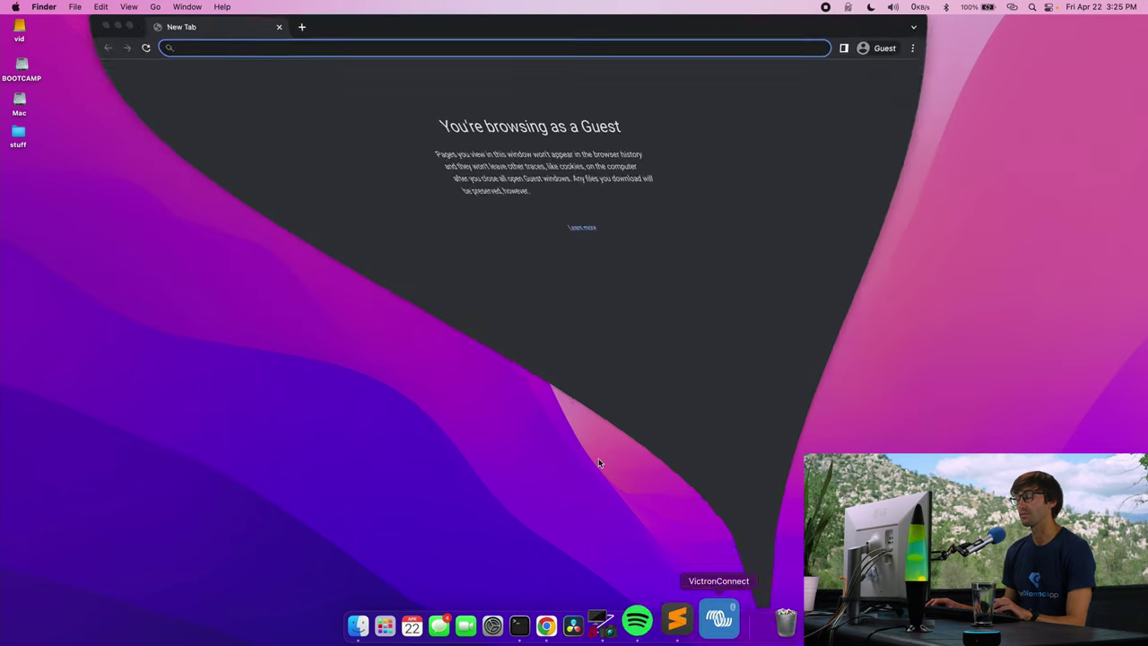
type("dup")
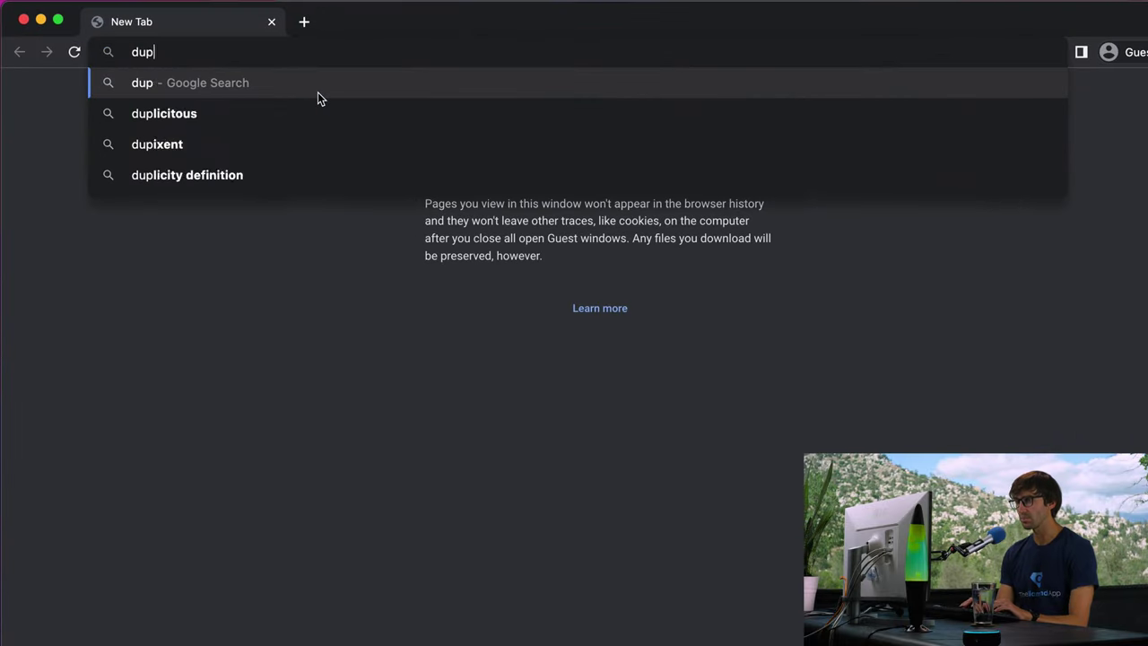
type("eguru")
key("Return")
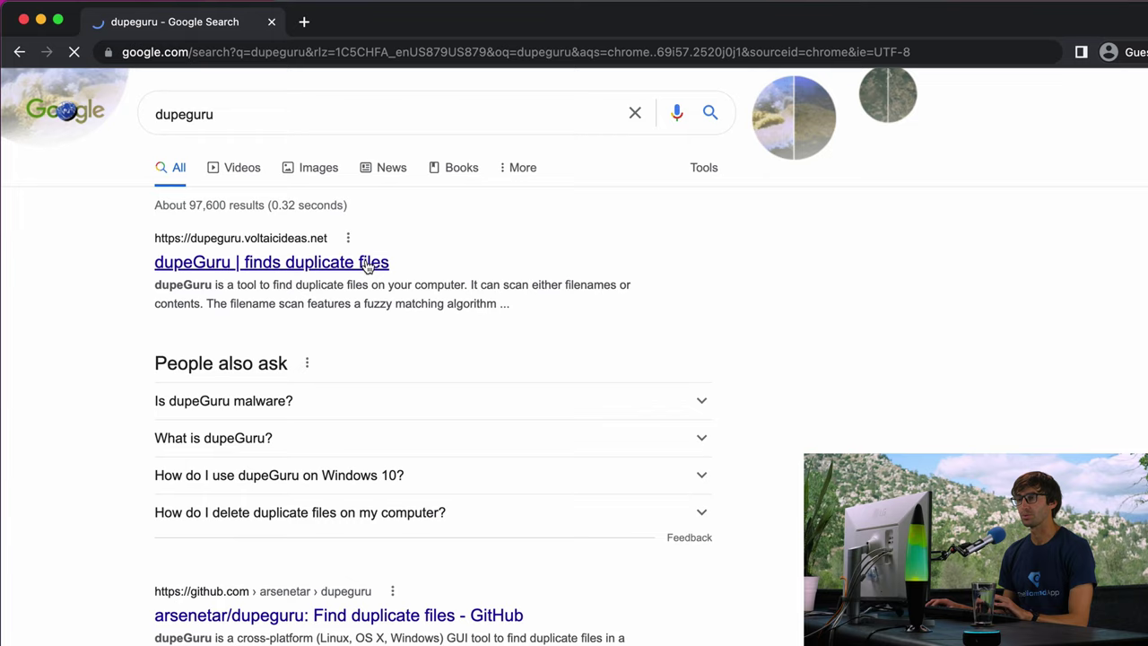
left_click(367, 266)
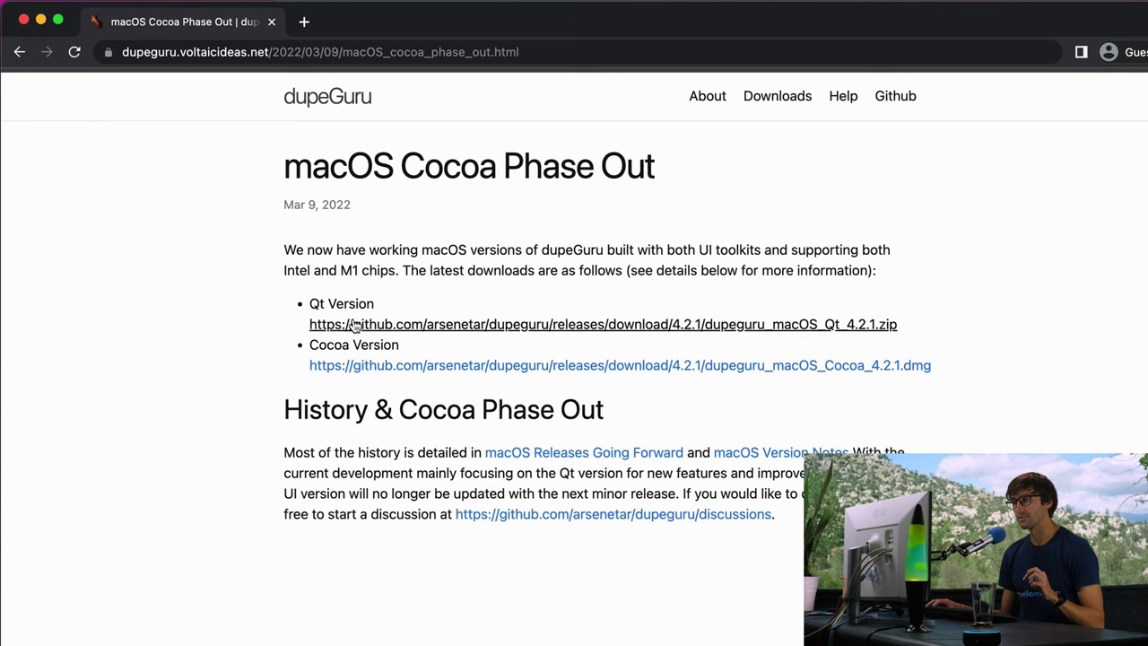
left_click(410, 325)
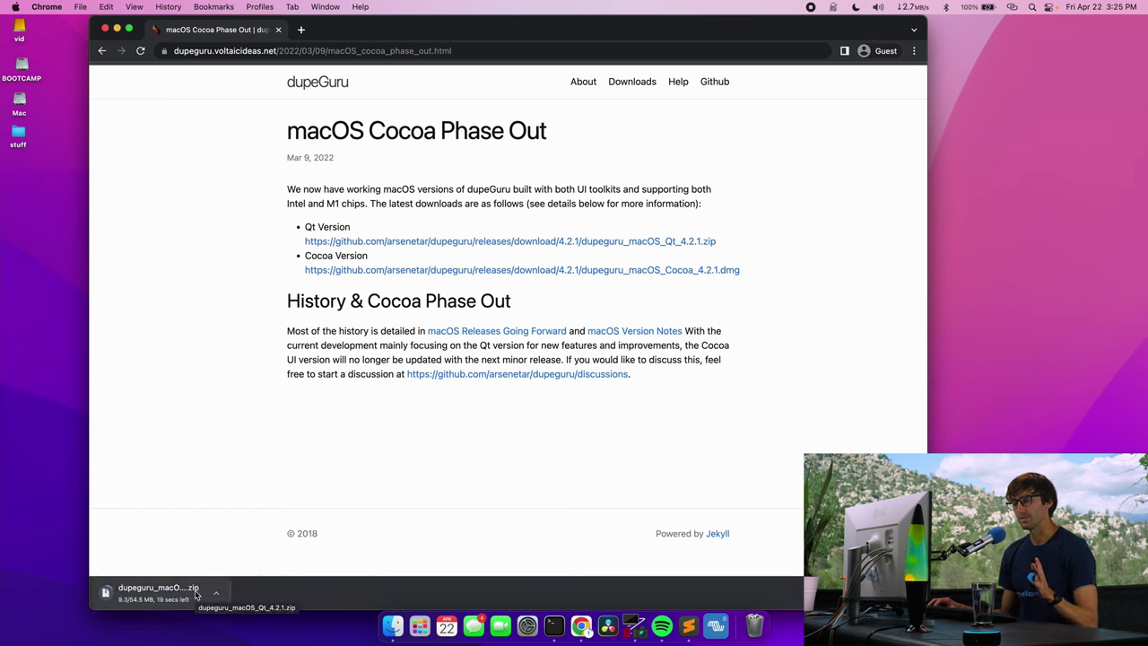
- Move the downloaded zip to the desktop, extract it, and launch dupeguru.app
left_click_drag(156, 592, 107, 418)
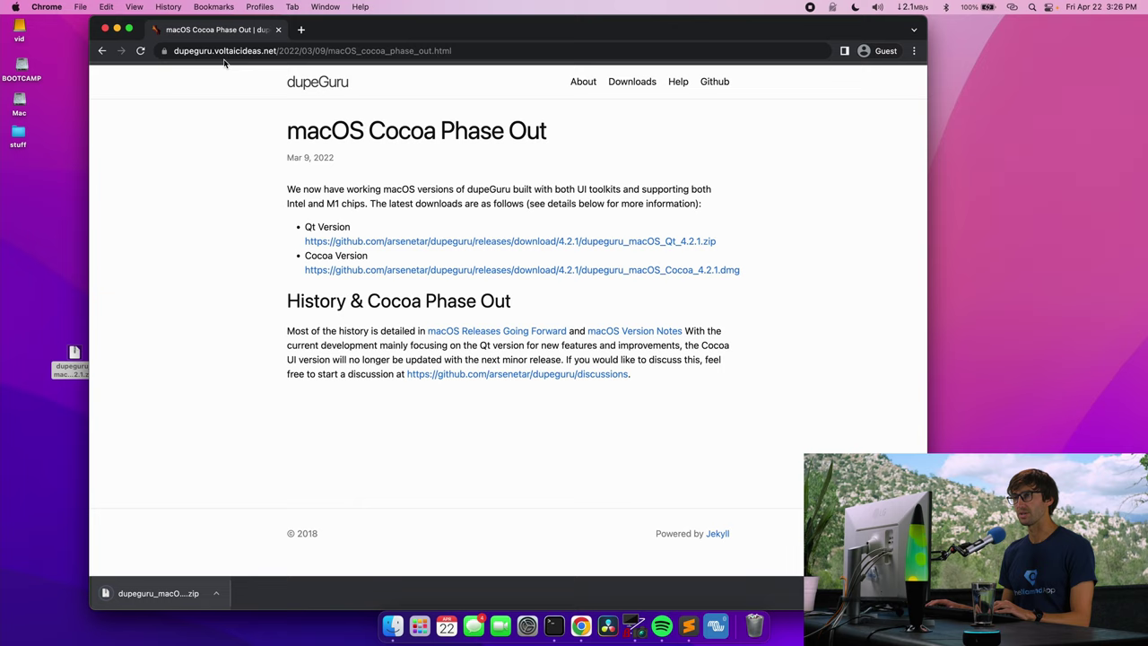
left_click(279, 30)
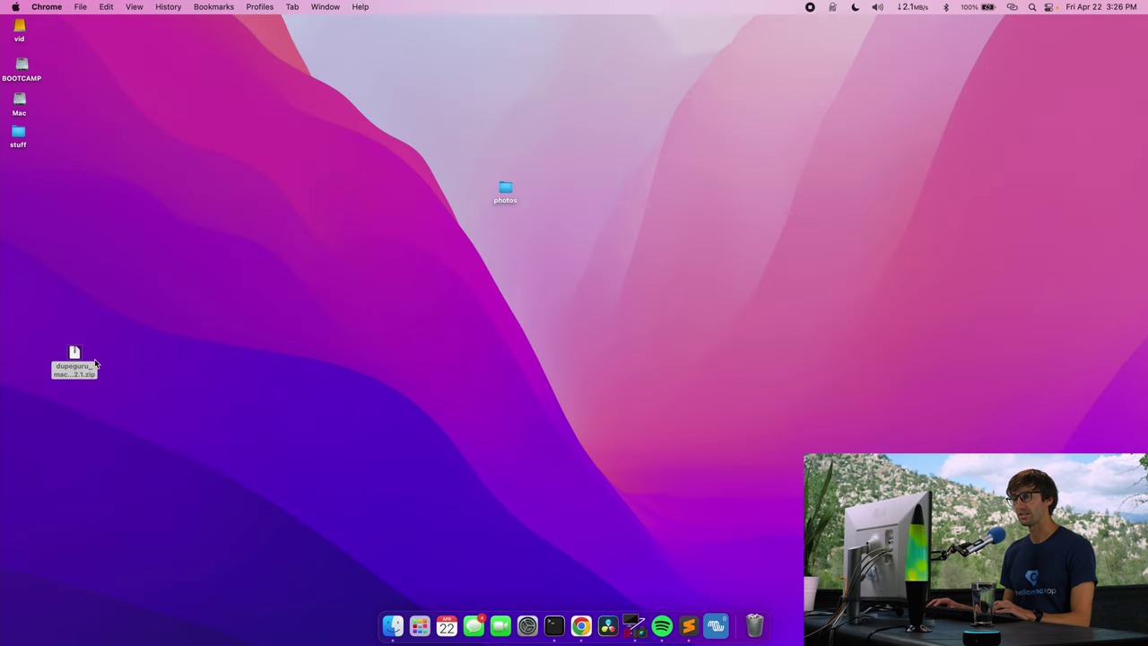
double_click(240, 220)
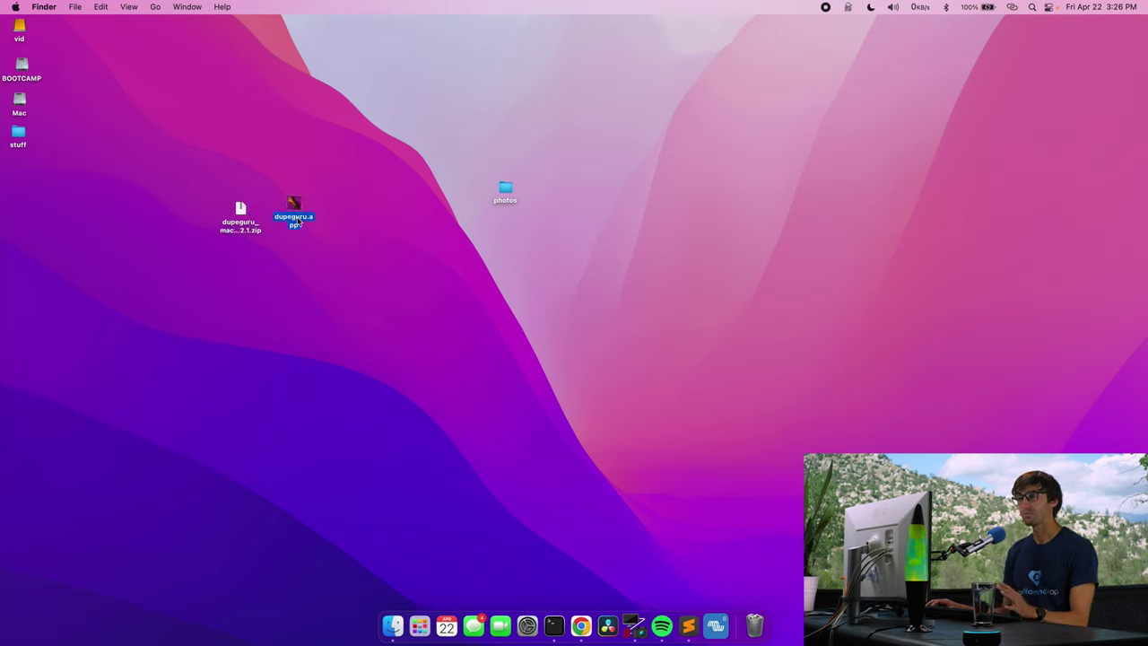
double_click(299, 222)
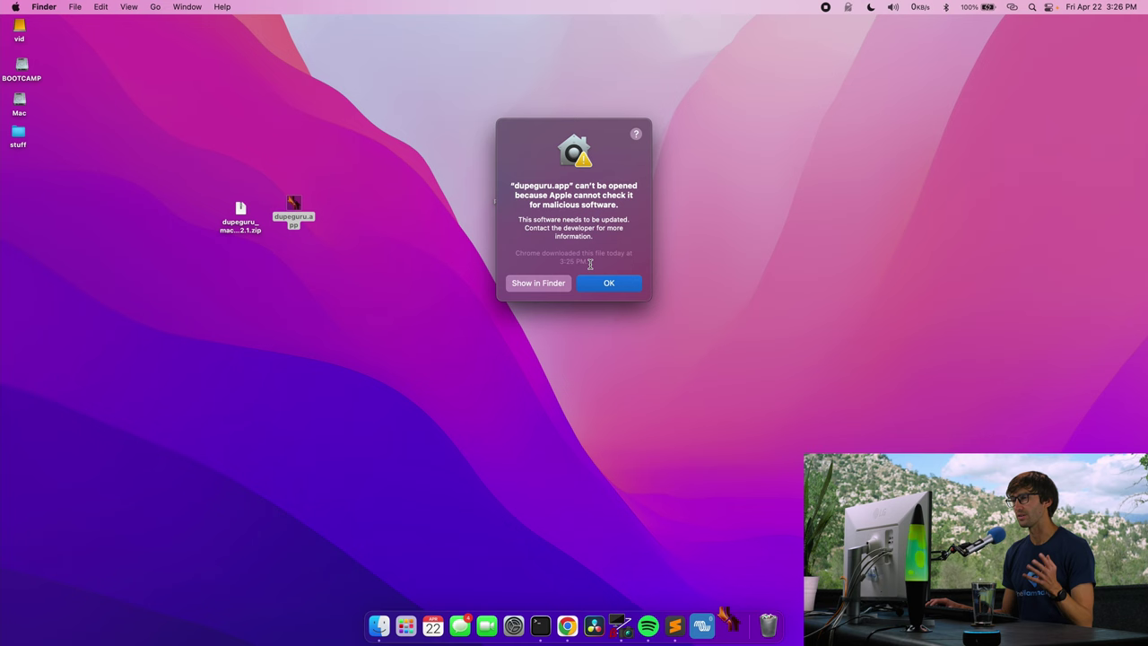
- Allow dupeguru.app with Open Anyway in Security & Privacy, then confirm opening it
left_click(596, 285)
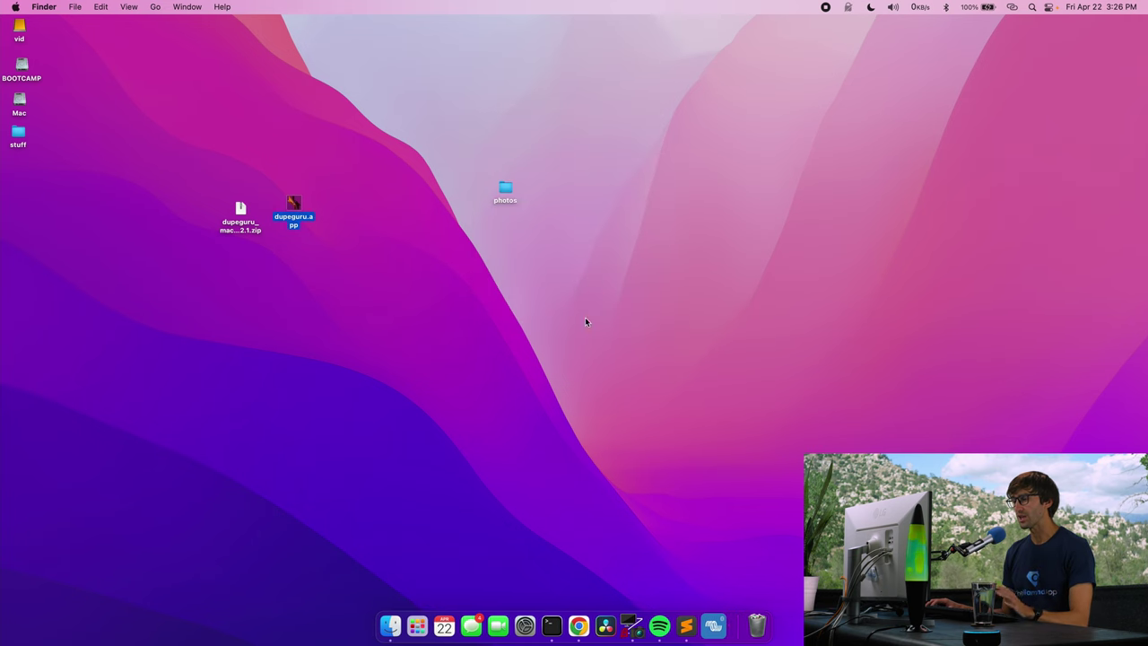
left_click(527, 622)
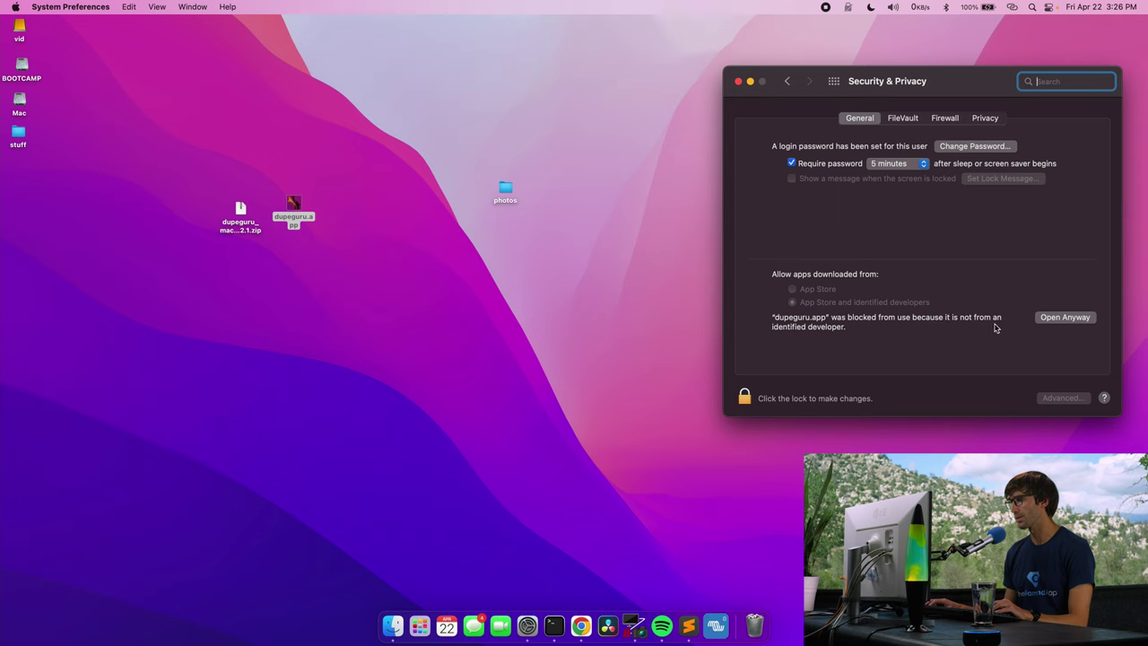
left_click(1063, 318)
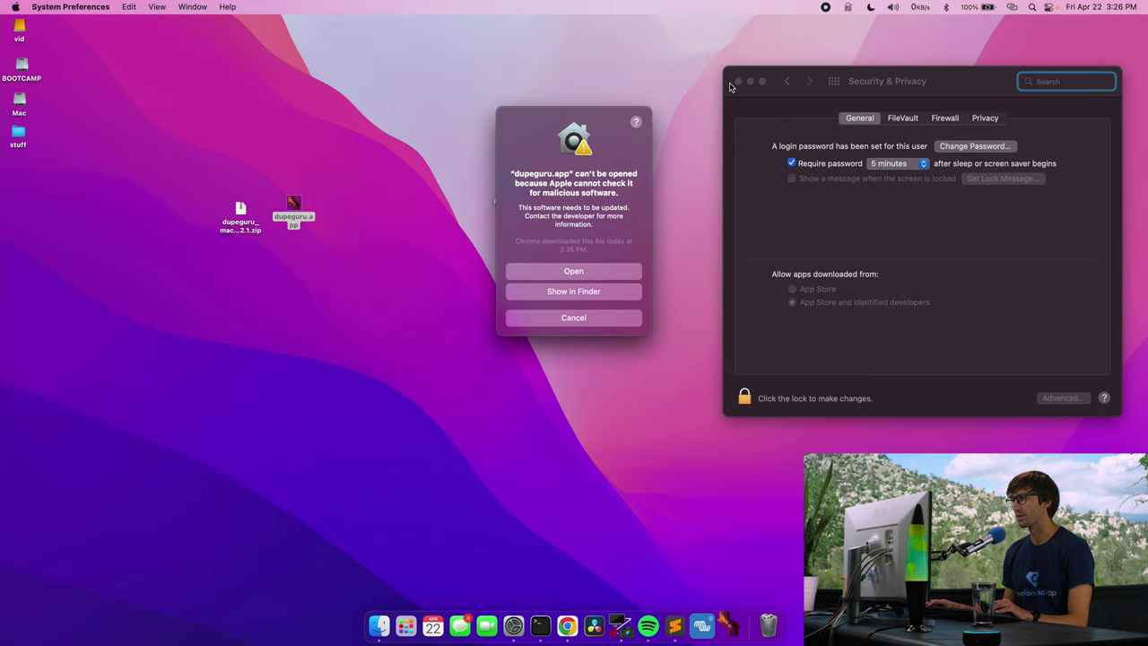
left_click(737, 81)
left_click(617, 272)
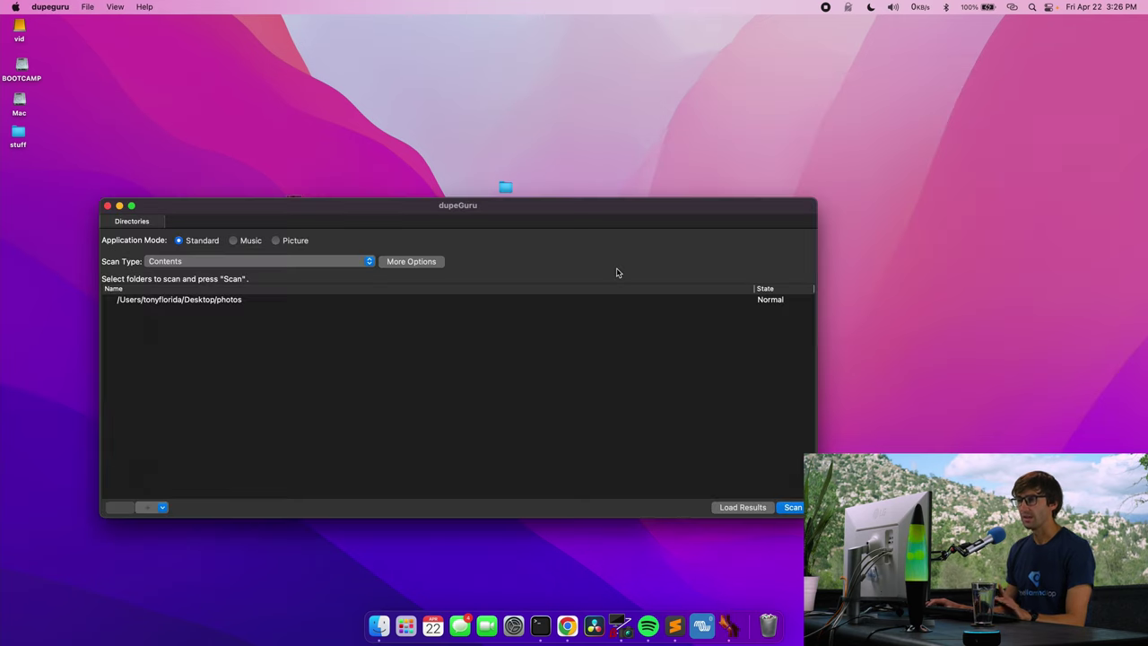
mouse_move(521, 224)
left_mouse_down()
mouse_move(716, 222)
mouse_move(648, 240)
left_mouse_up()
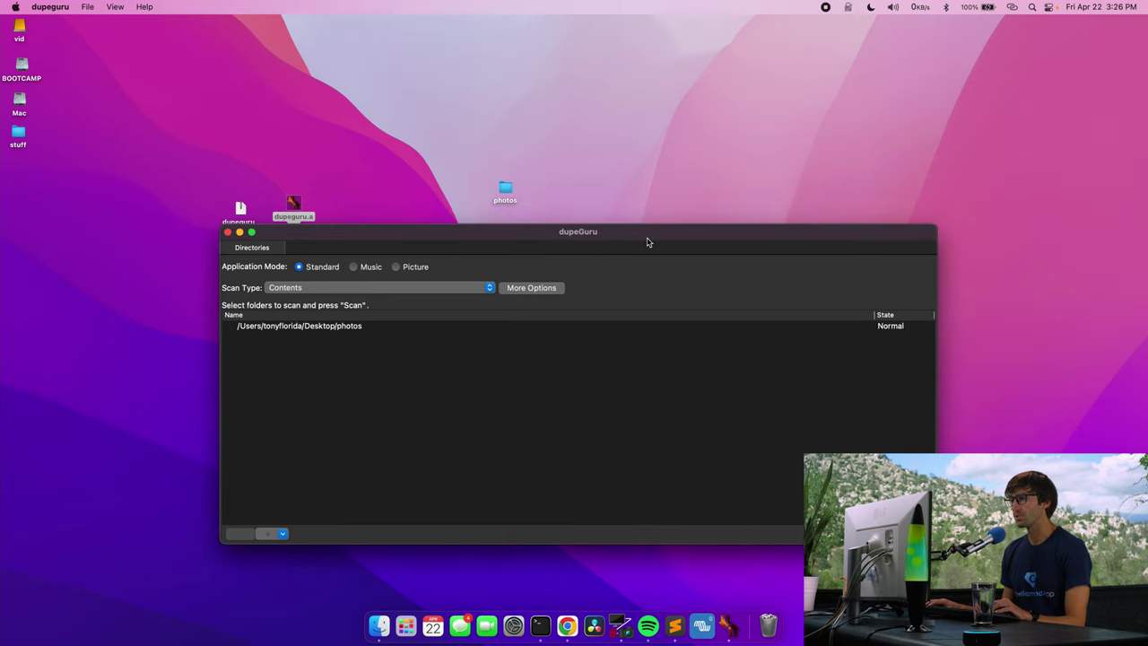
left_click_drag(505, 190, 564, 76)
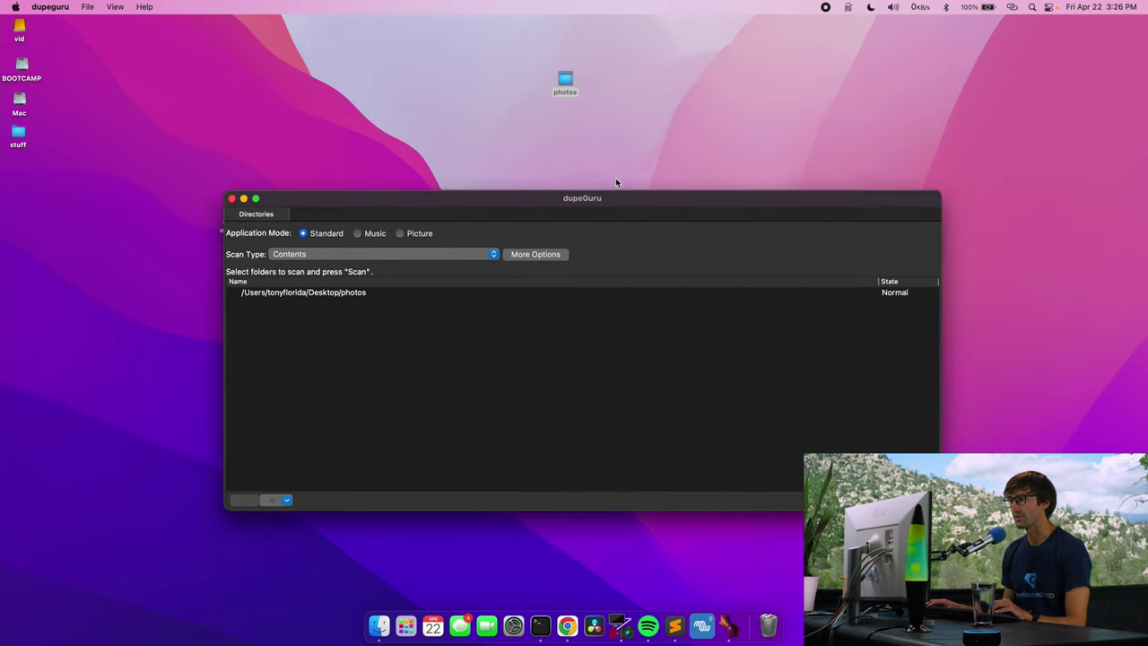
left_click_drag(612, 231, 611, 160)
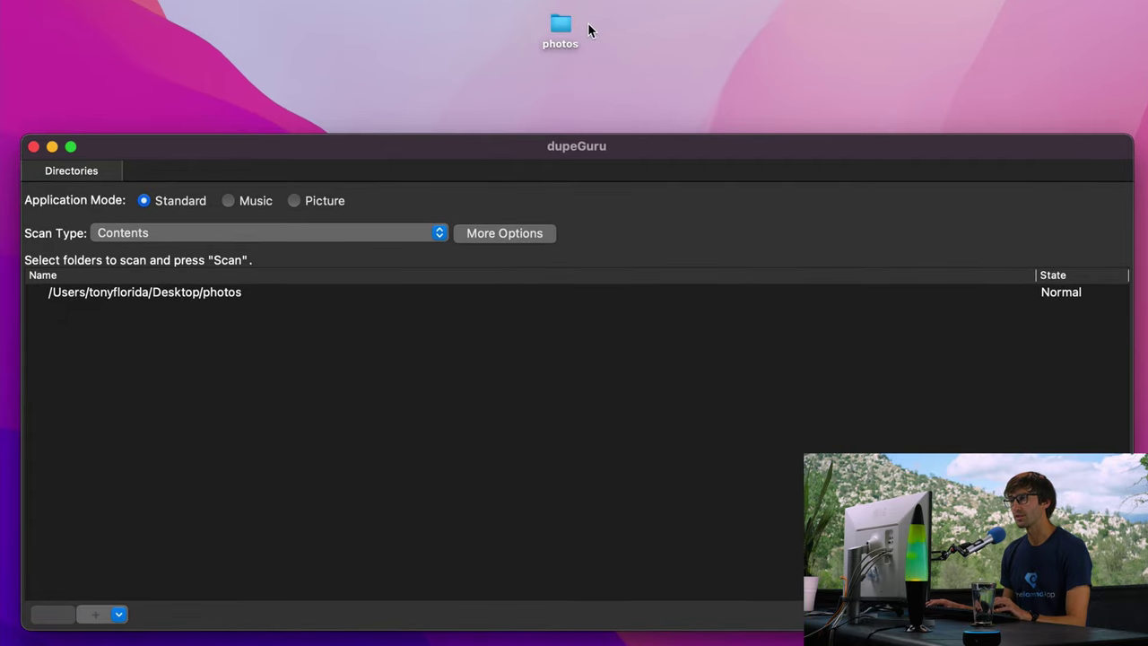
left_click_drag(566, 27, 614, 27)
left_click_drag(518, 145, 516, 137)
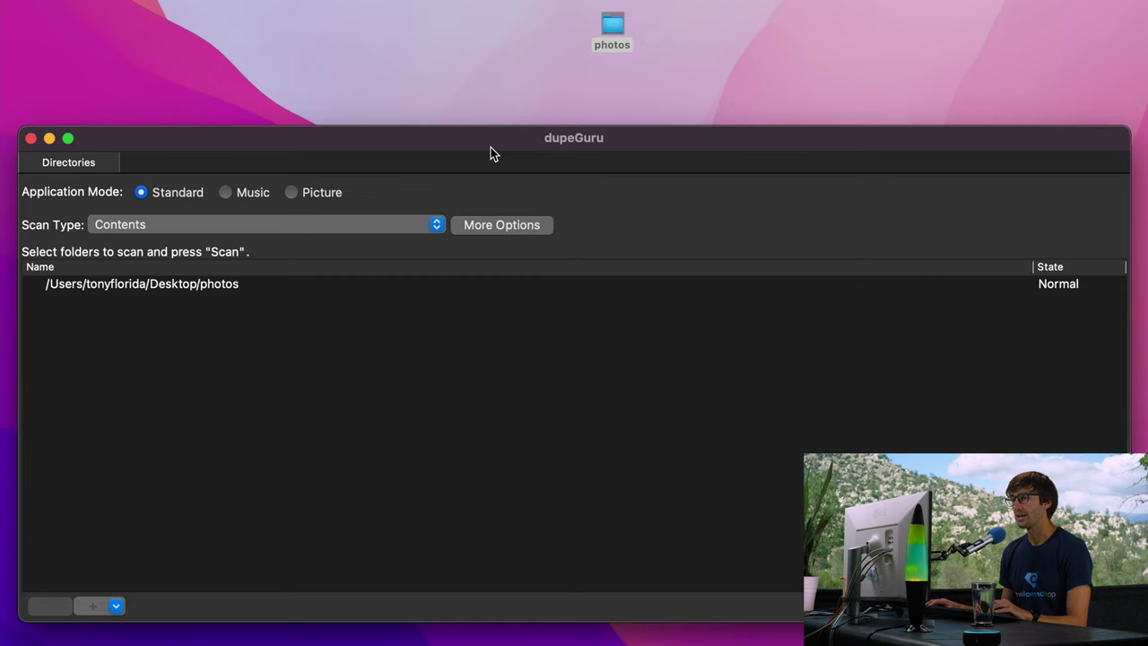
left_click(90, 607)
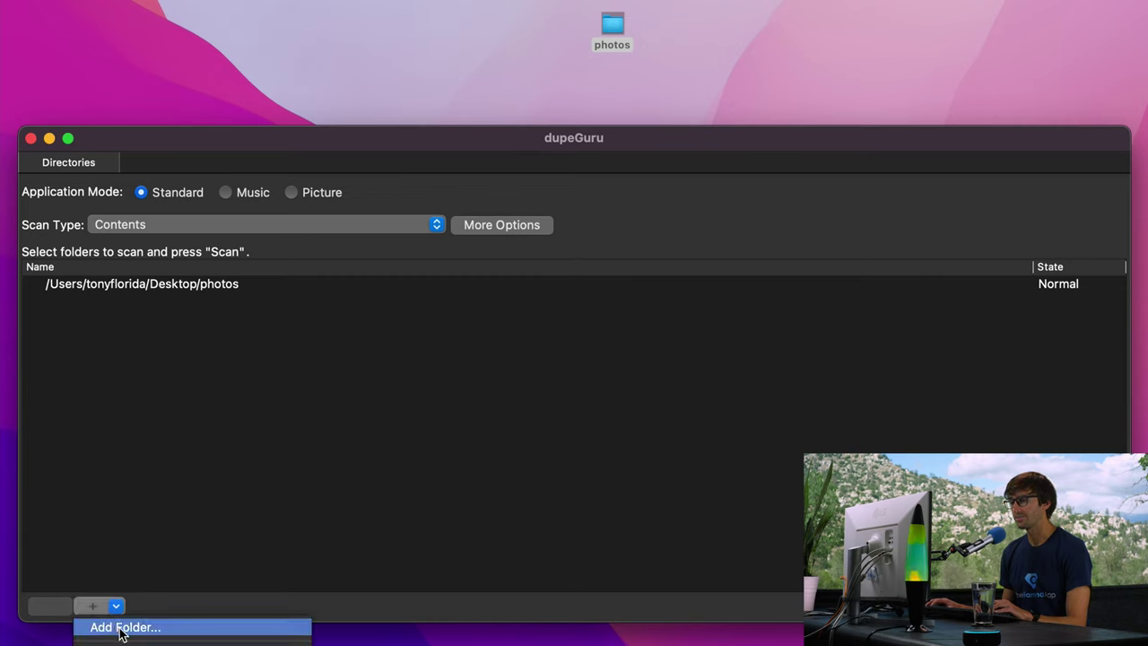
left_click(126, 627)
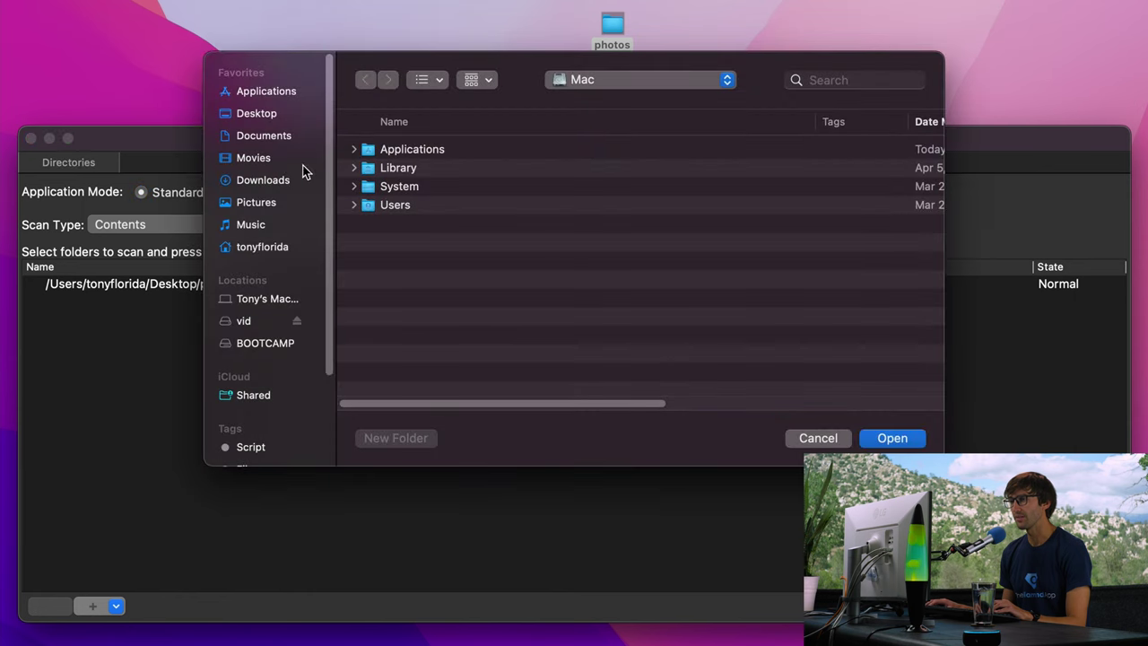
left_click(266, 116)
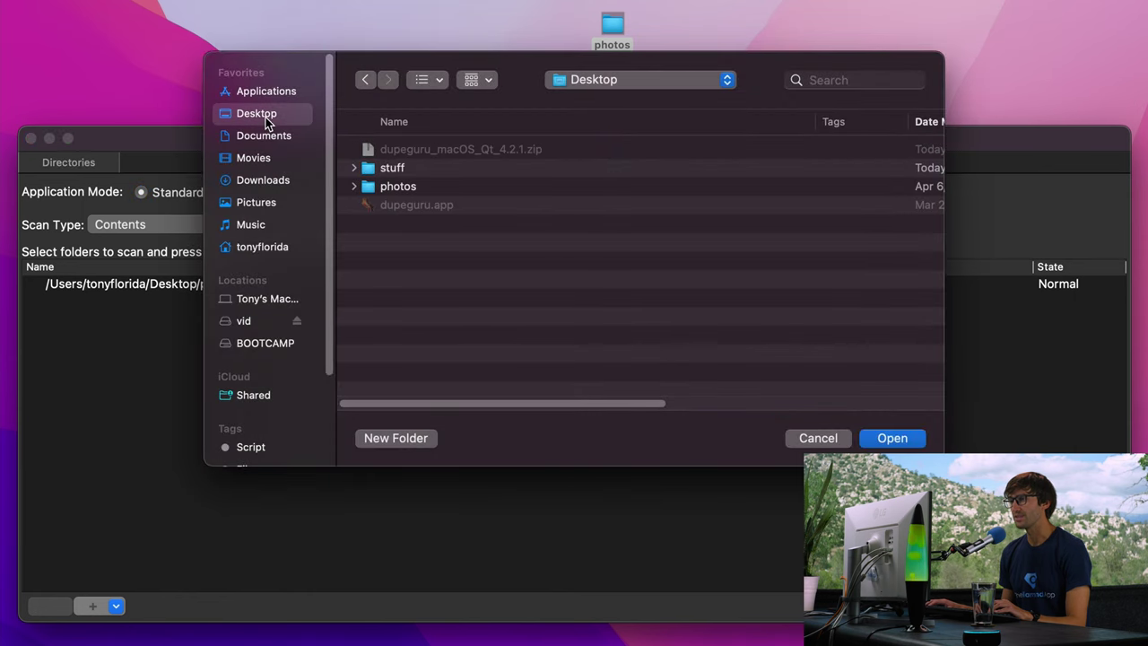
double_click(398, 186)
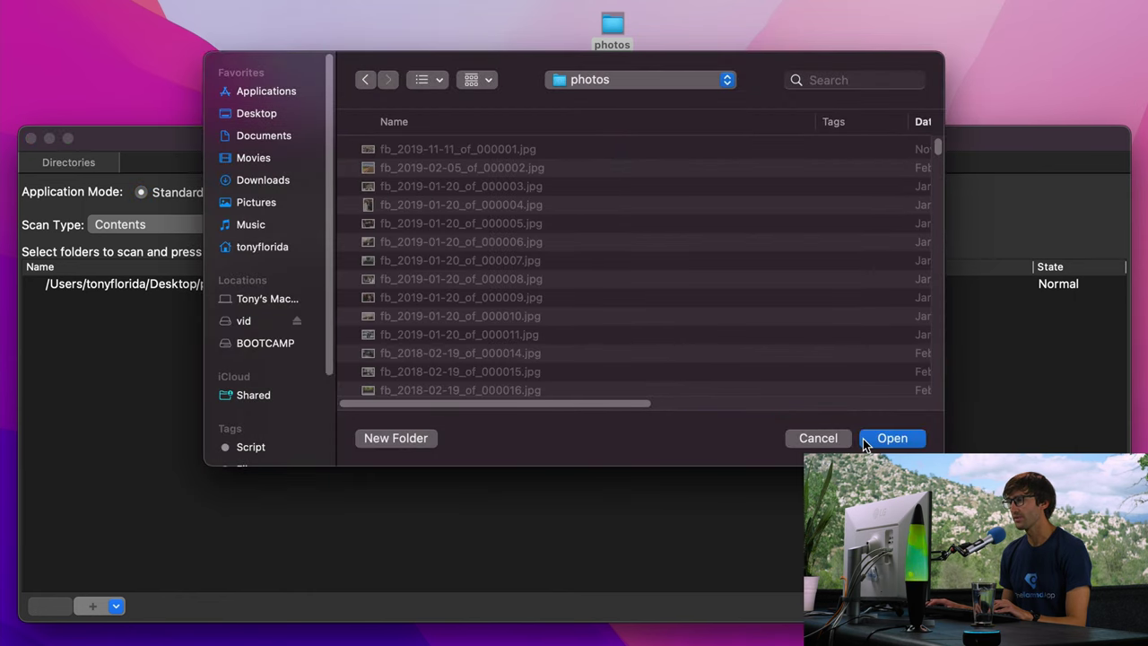
left_click(892, 437)
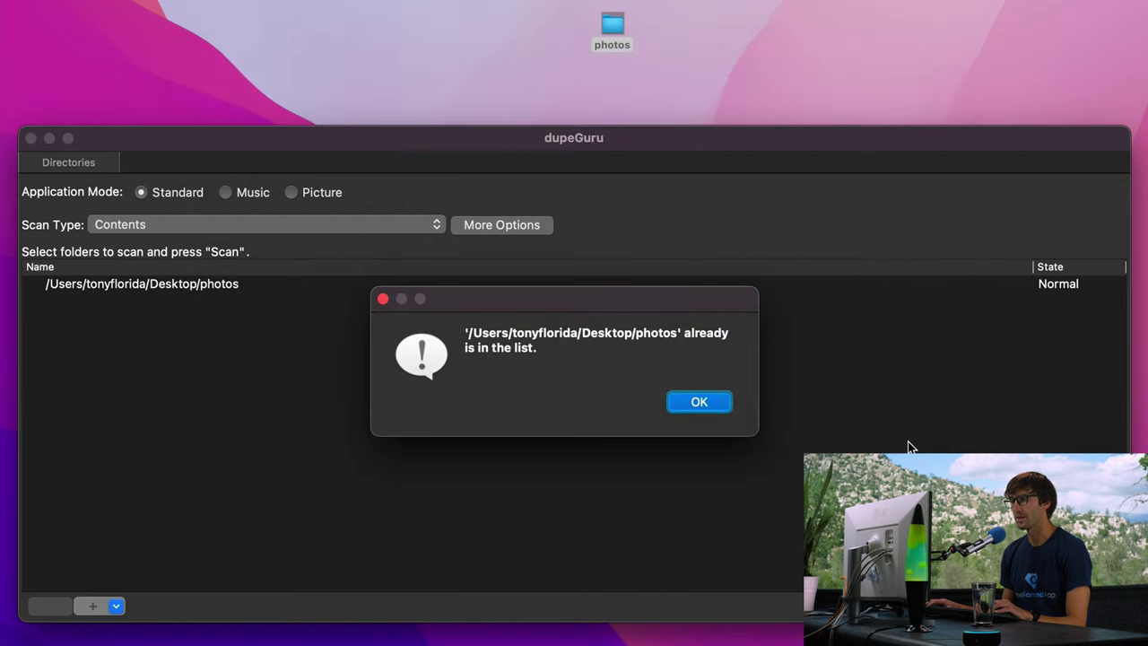
left_click(700, 402)
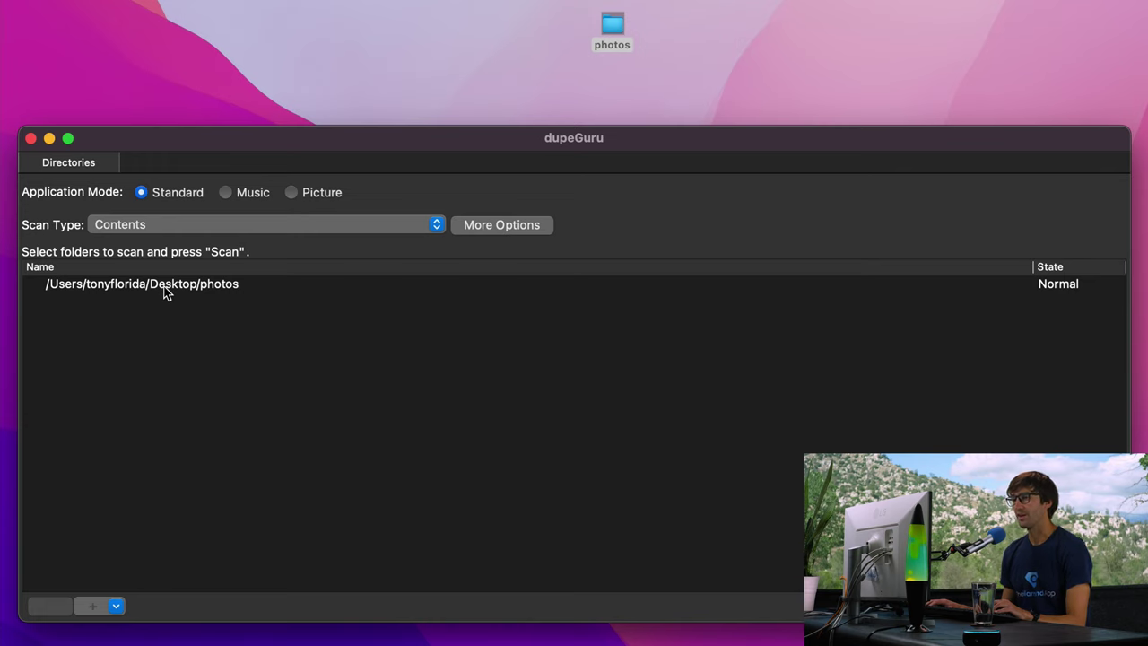
left_click(529, 226)
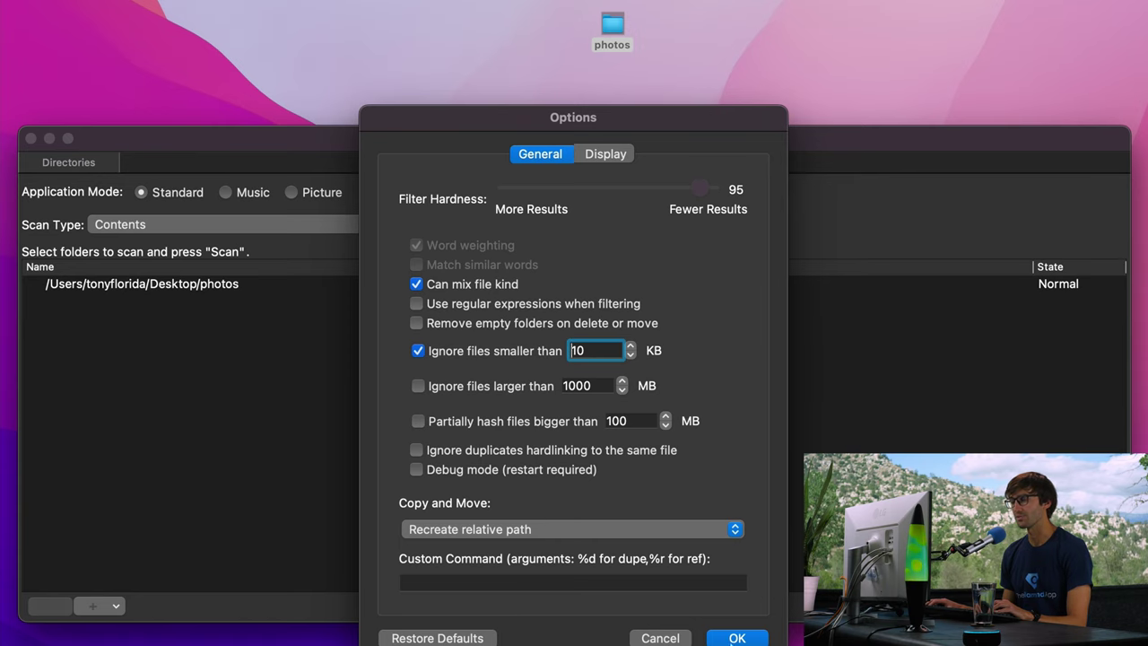
left_click(738, 638)
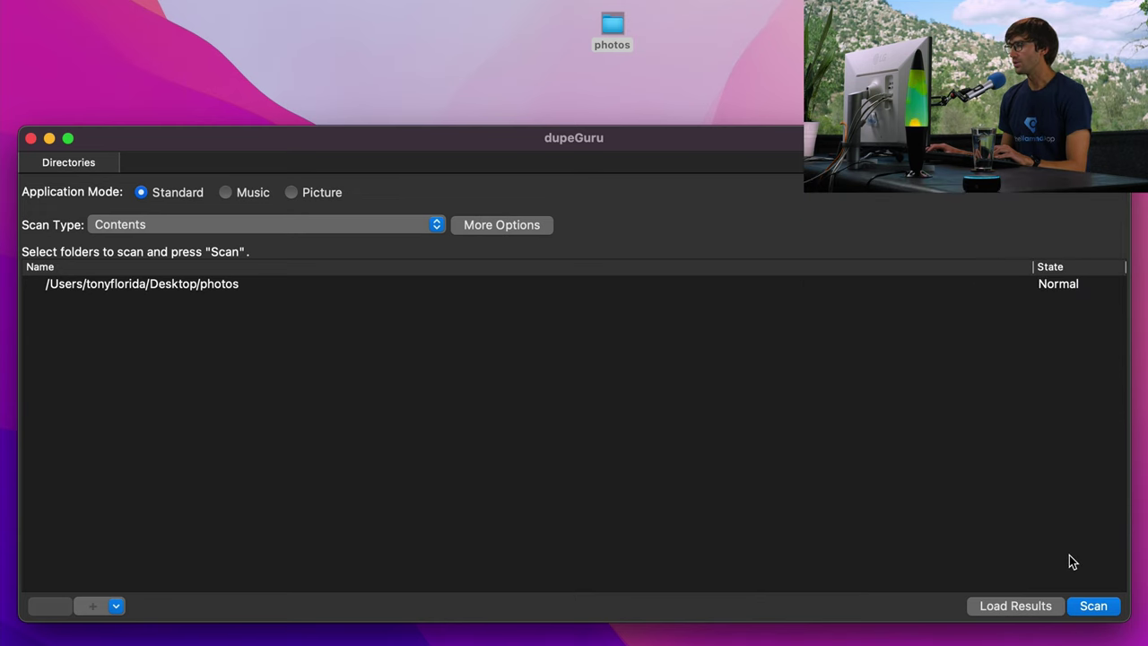
- Run a duplicate scan on the photos folder
left_click(1089, 608)
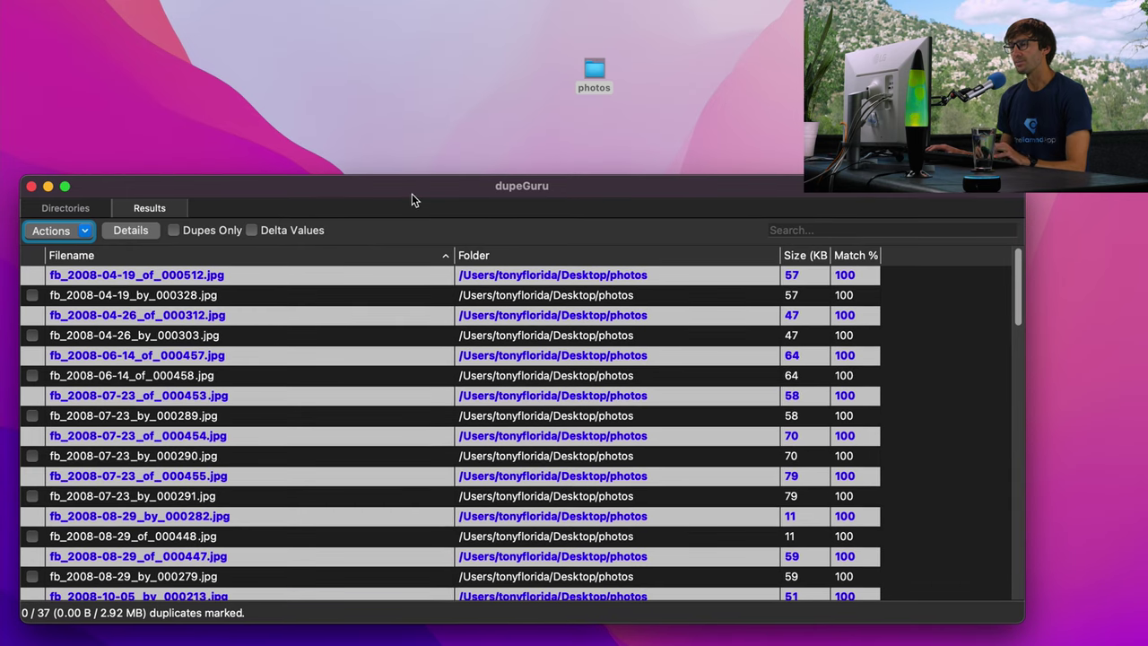
- Open the photos folder and place its window beside the dupeGuru results
left_click(603, 74)
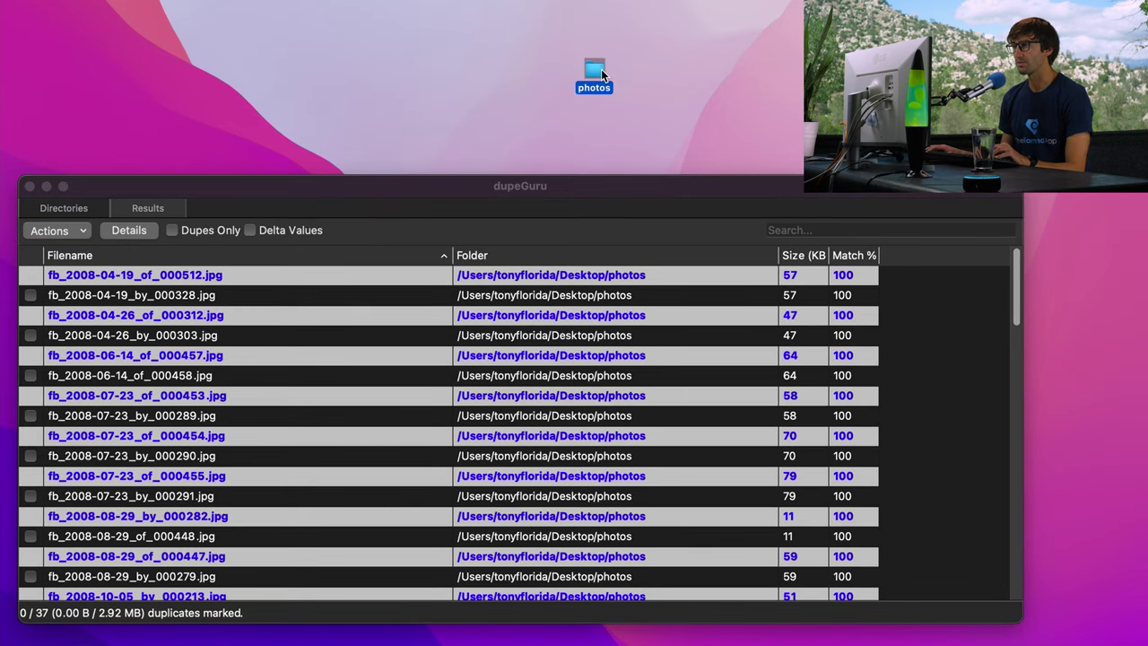
double_click(603, 73)
left_click_drag(521, 86, 924, 86)
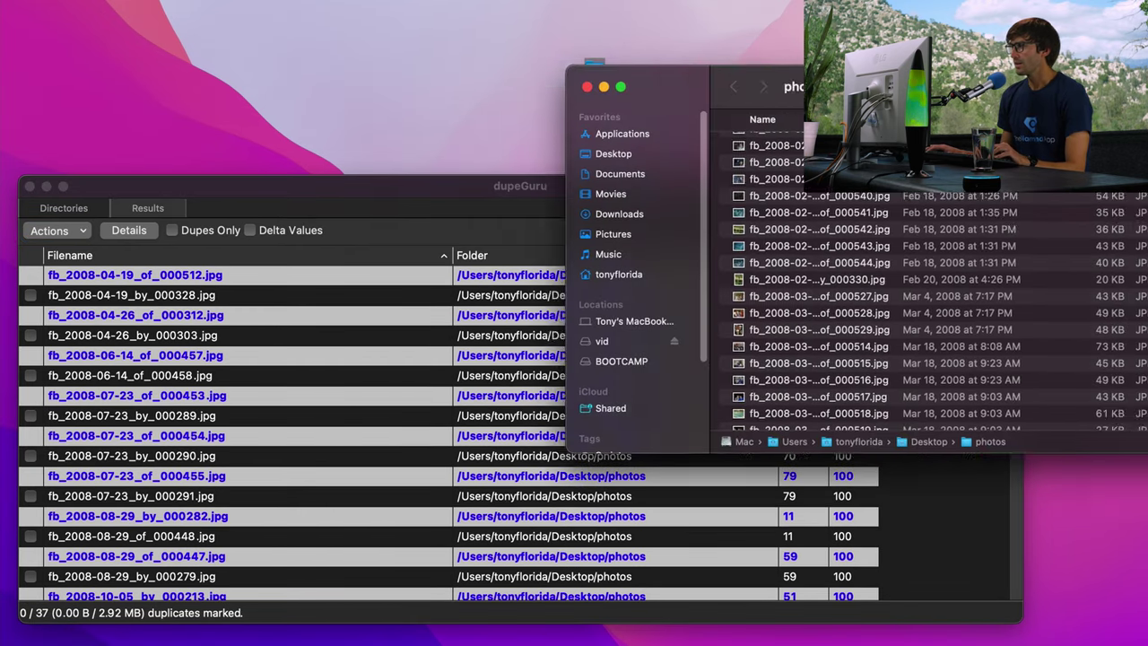
left_click_drag(753, 86, 583, 87)
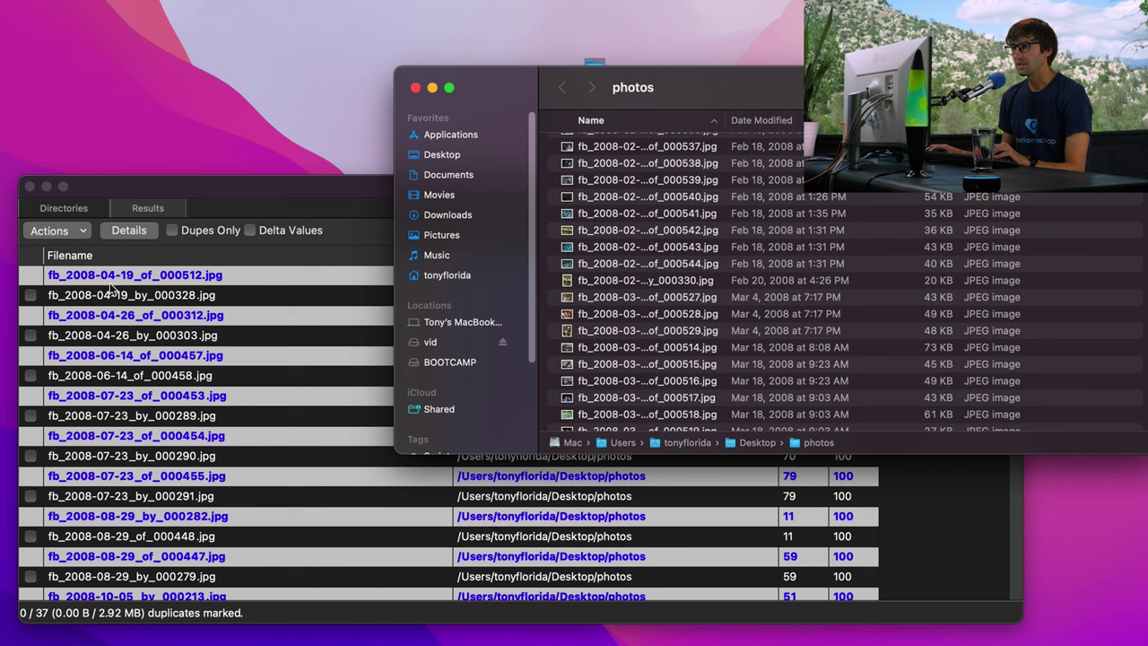
left_click(620, 217)
scroll(883, 269, "down", 5)
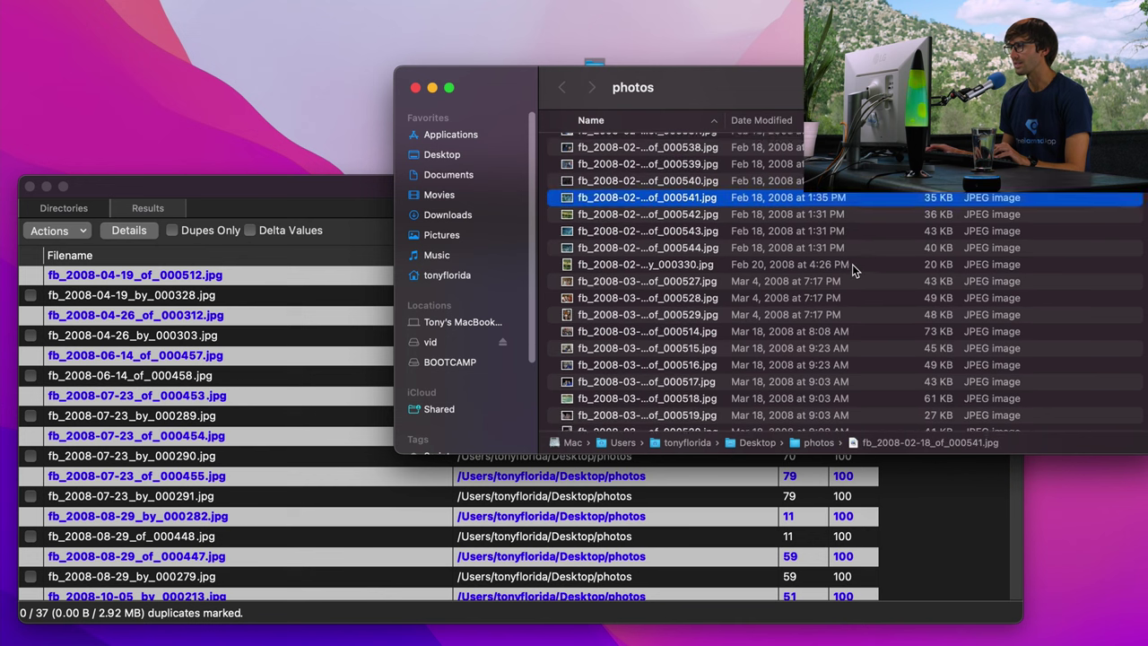
scroll(834, 269, "down", 5)
scroll(807, 262, "down", 5)
scroll(808, 262, "down", 5)
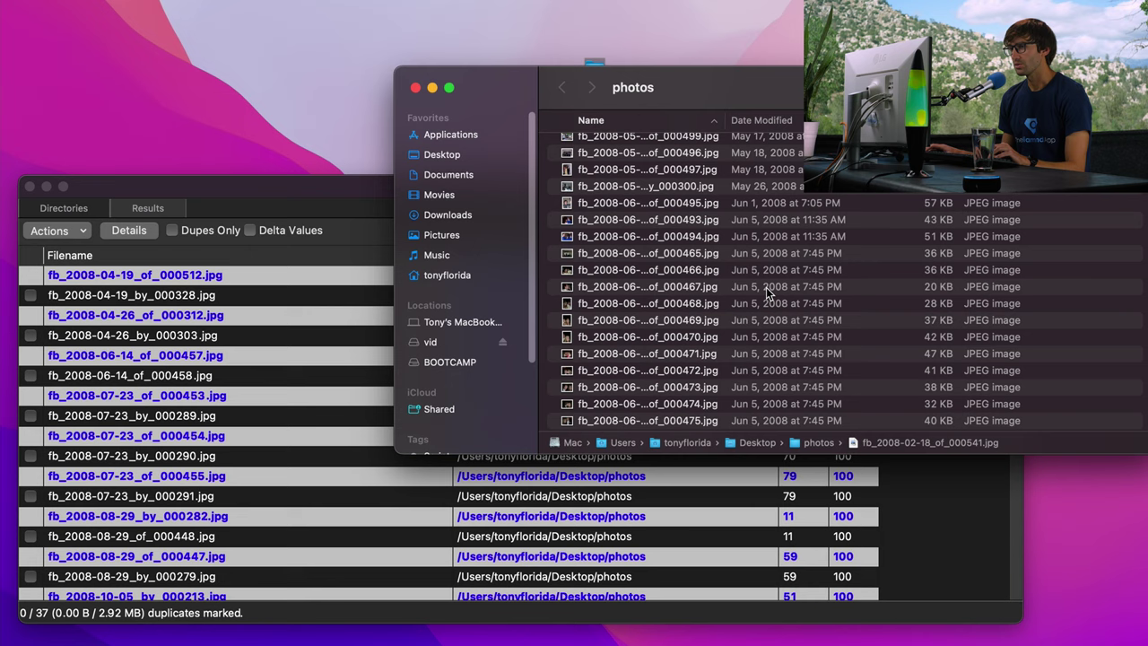
scroll(762, 242, "up", 5)
scroll(720, 219, "up", 8)
scroll(720, 219, "down", 5)
scroll(681, 251, "down", 5)
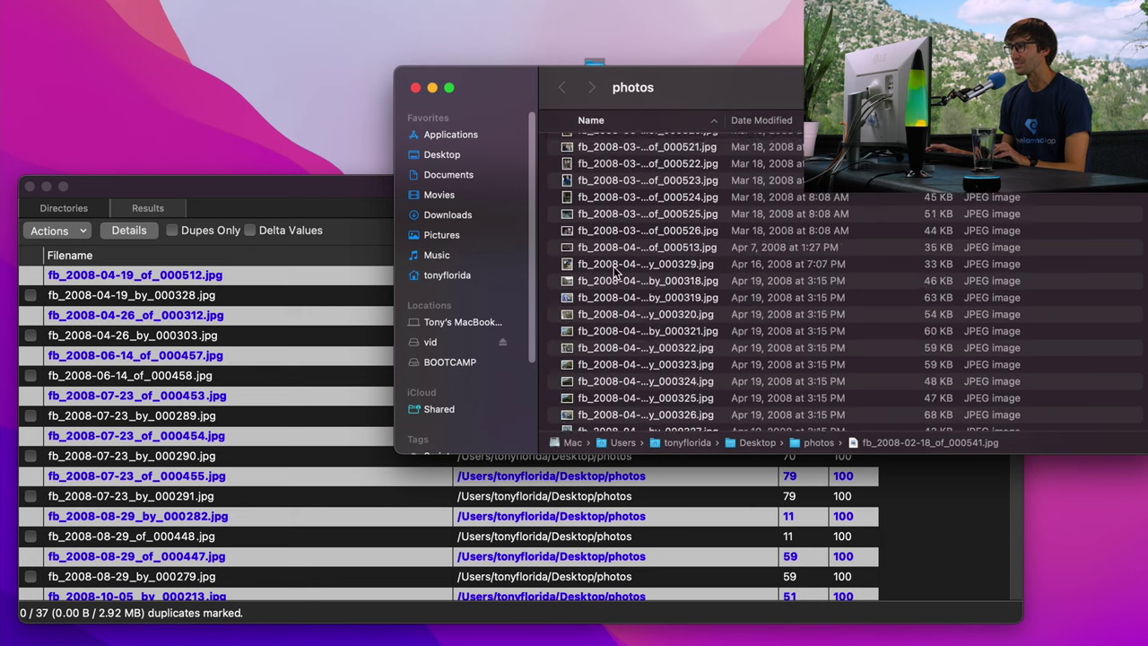
scroll(642, 287, "down", 5)
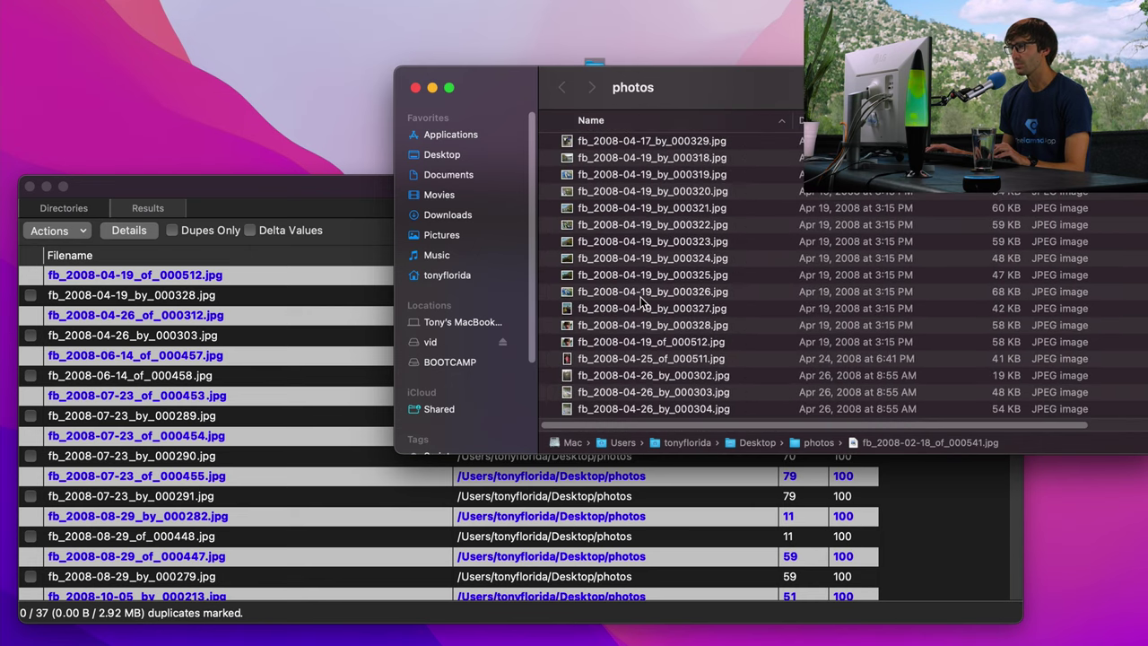
- Quick Look fb_2008-04-19_of_000512.jpg and fb_2008-04-19_by_000328.jpg to compare them
left_click(680, 343)
key("space")
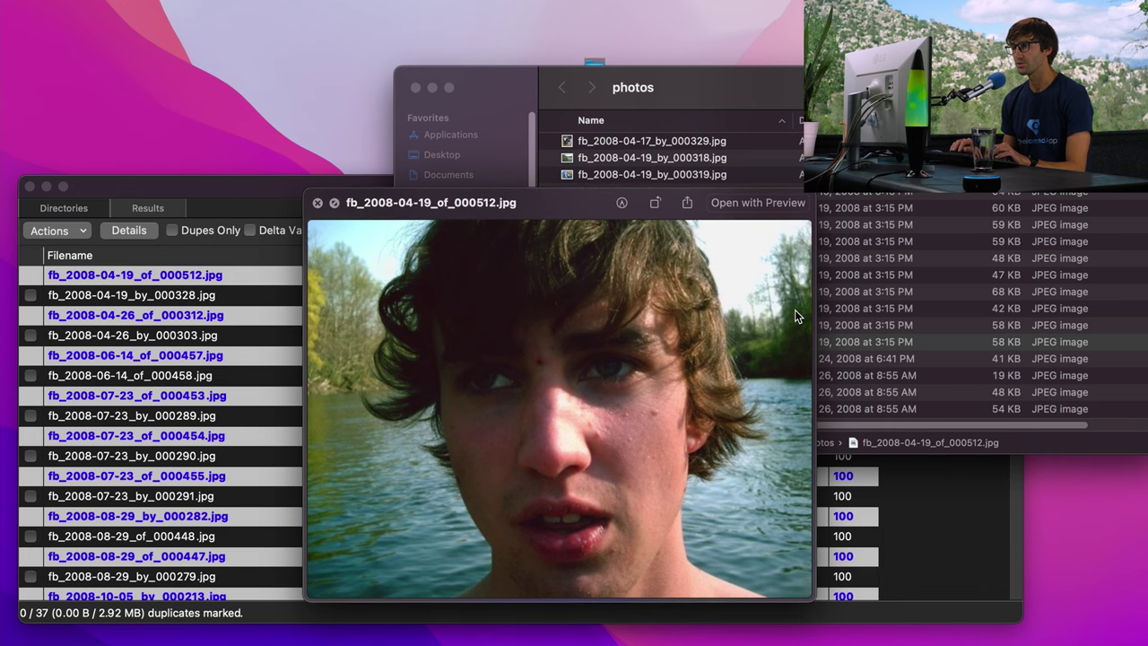
key("space")
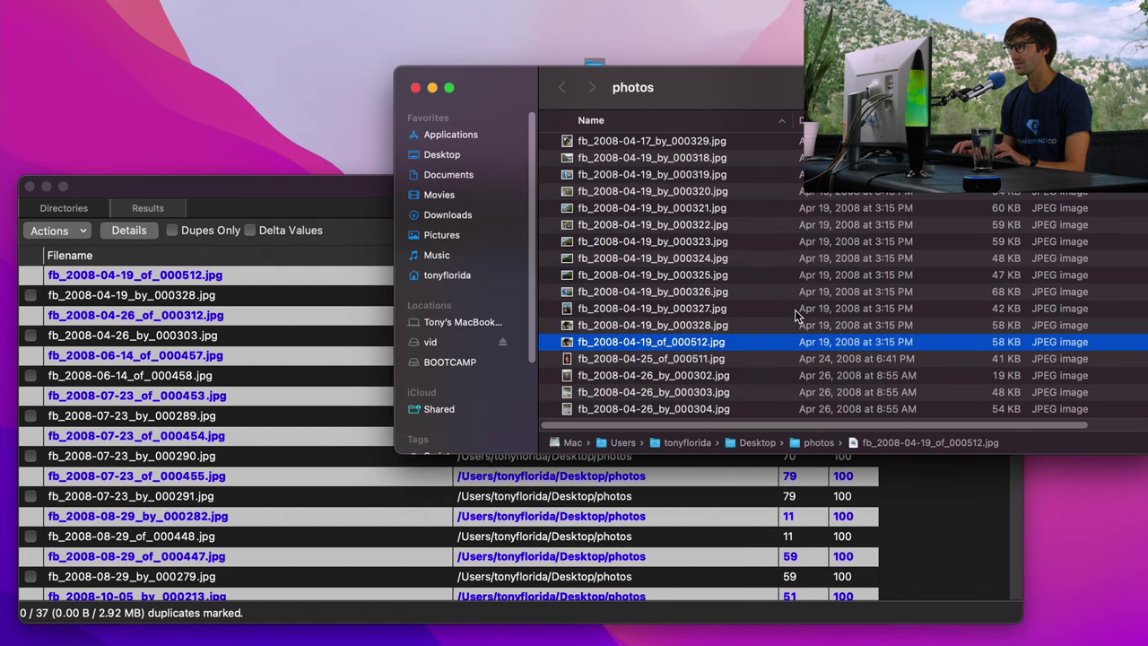
key("Up")
key("space")
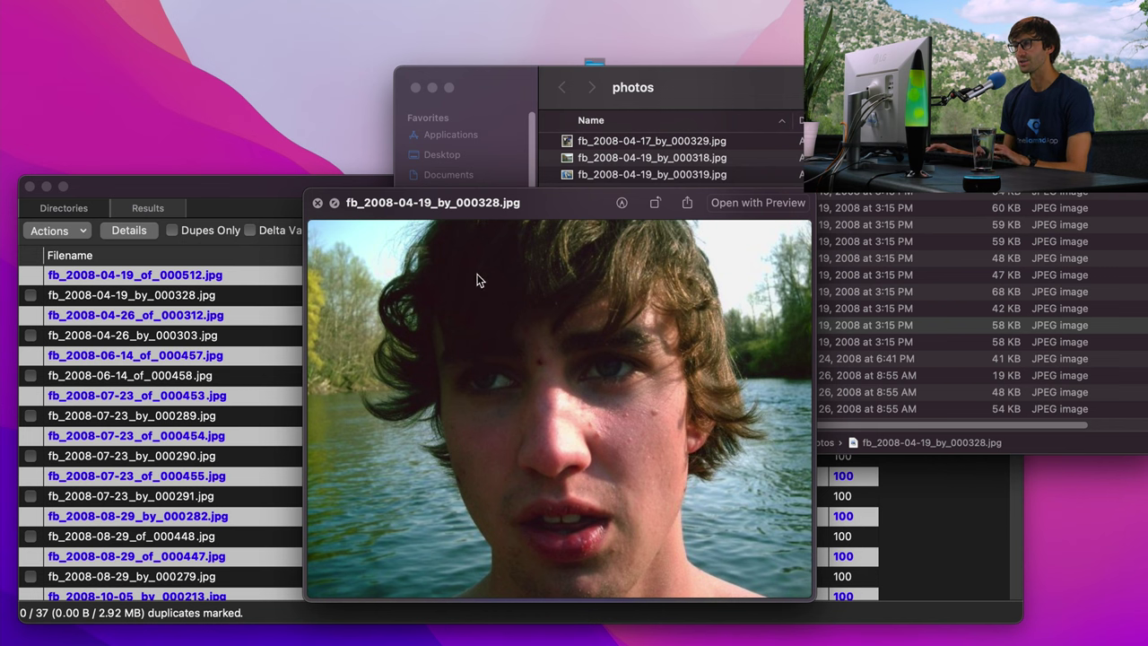
left_click(317, 203)
scroll(378, 301, "down", 10)
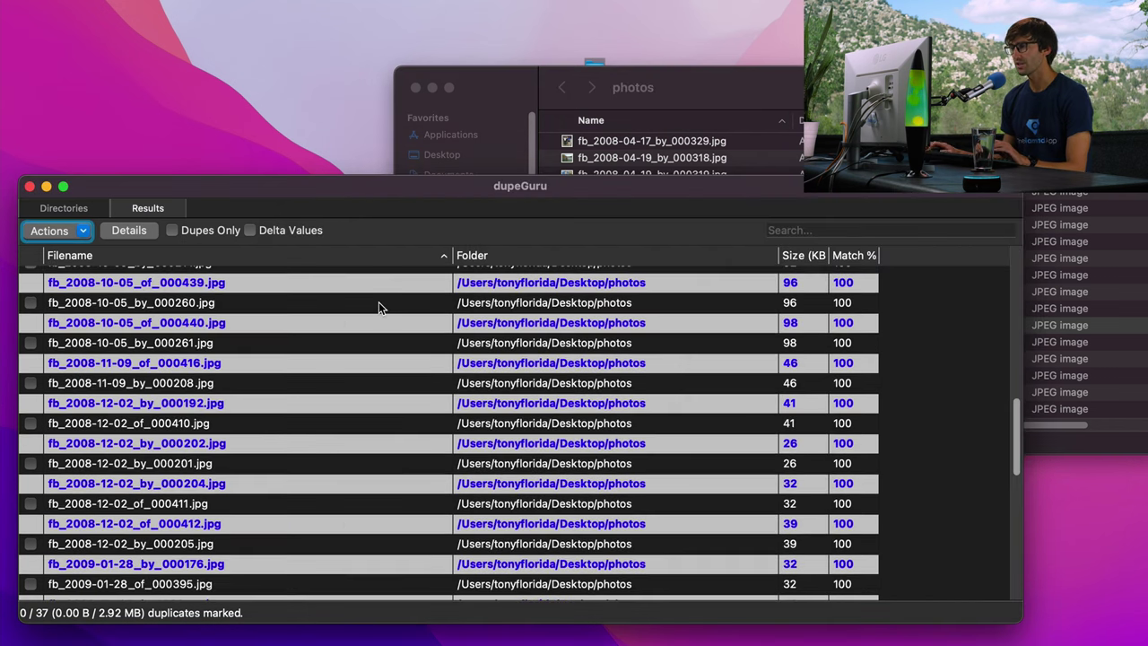
scroll(378, 301, "down", 10)
scroll(379, 302, "down", 6)
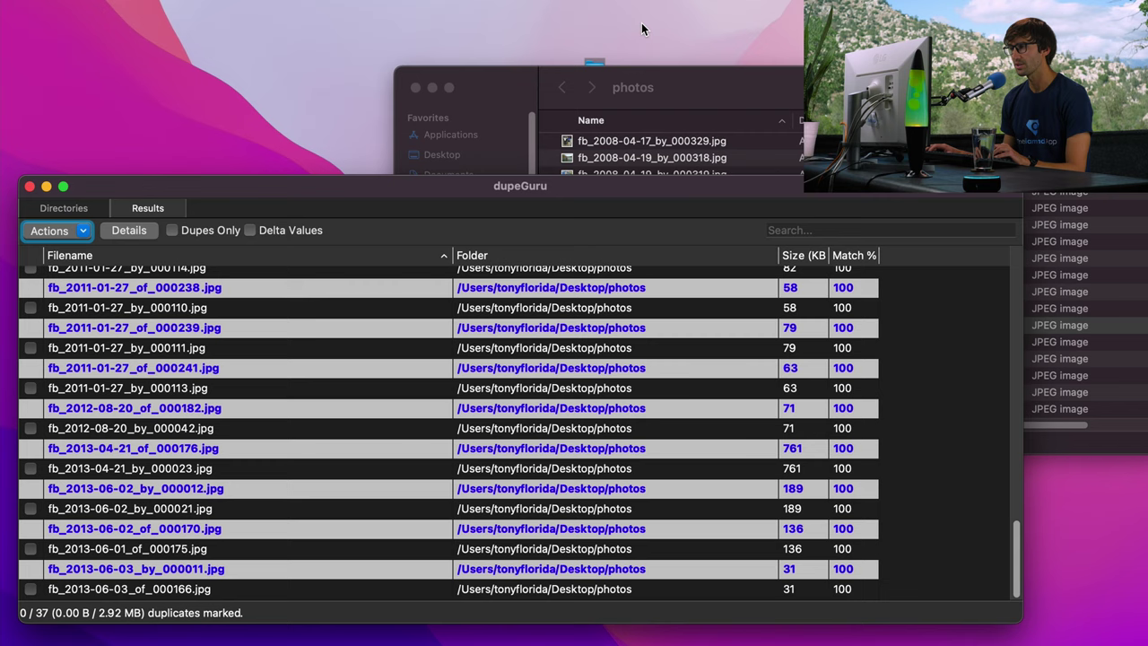
- Preview fb_2013-06-03_by_000011.jpg and fb_2013-06-03_of_000166.jpg, then close the photos folder
left_click(706, 92)
scroll(781, 269, "down", 10)
scroll(782, 296, "down", 10)
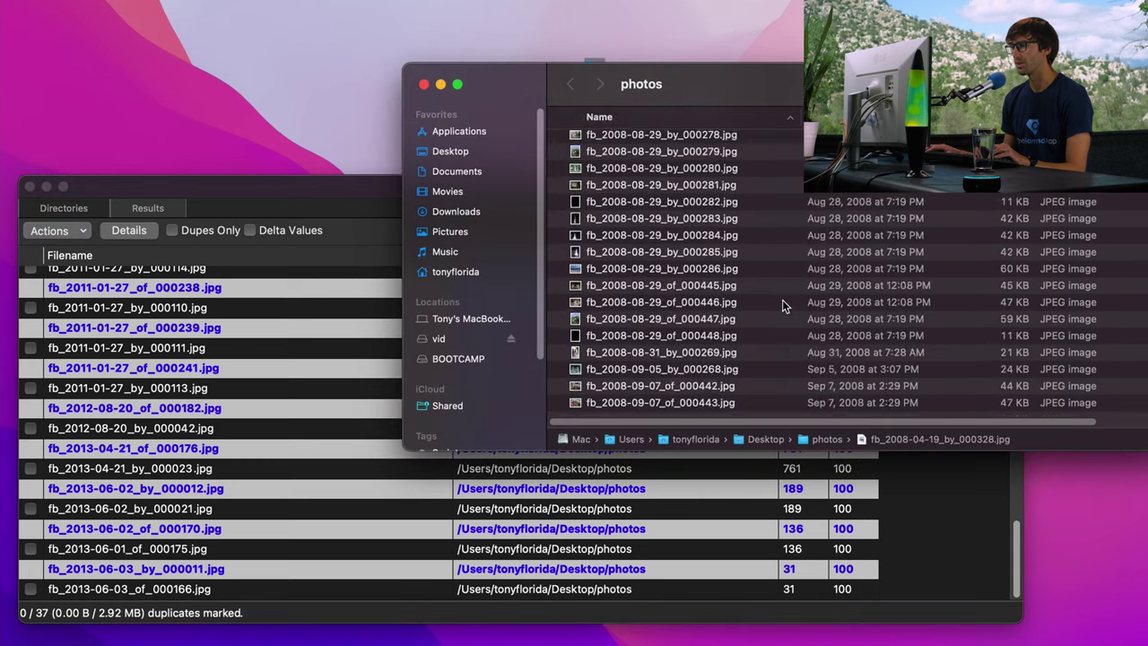
scroll(782, 299, "down", 10)
scroll(765, 327, "down", 10)
scroll(754, 314, "down", 10)
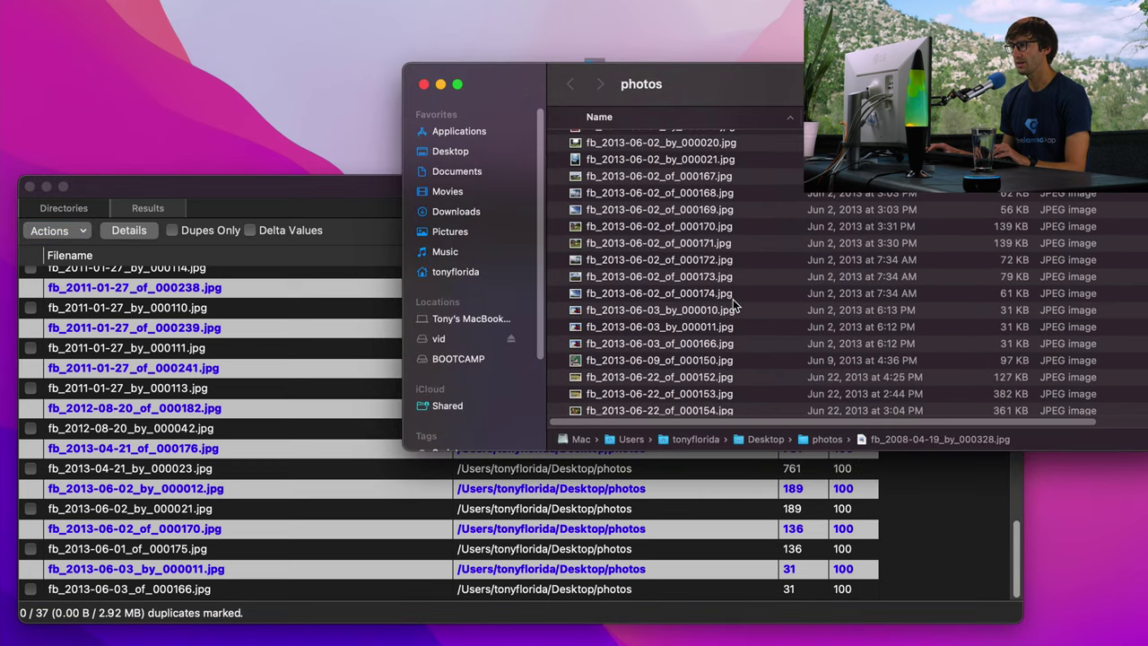
left_click(676, 328)
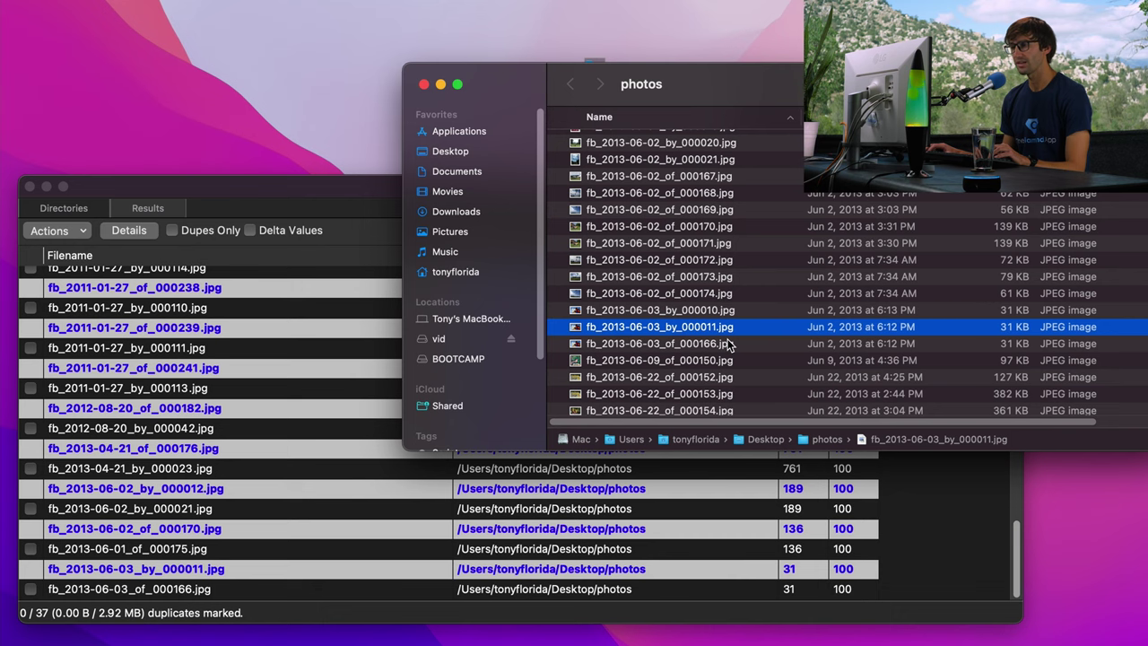
key("space")
key("space")
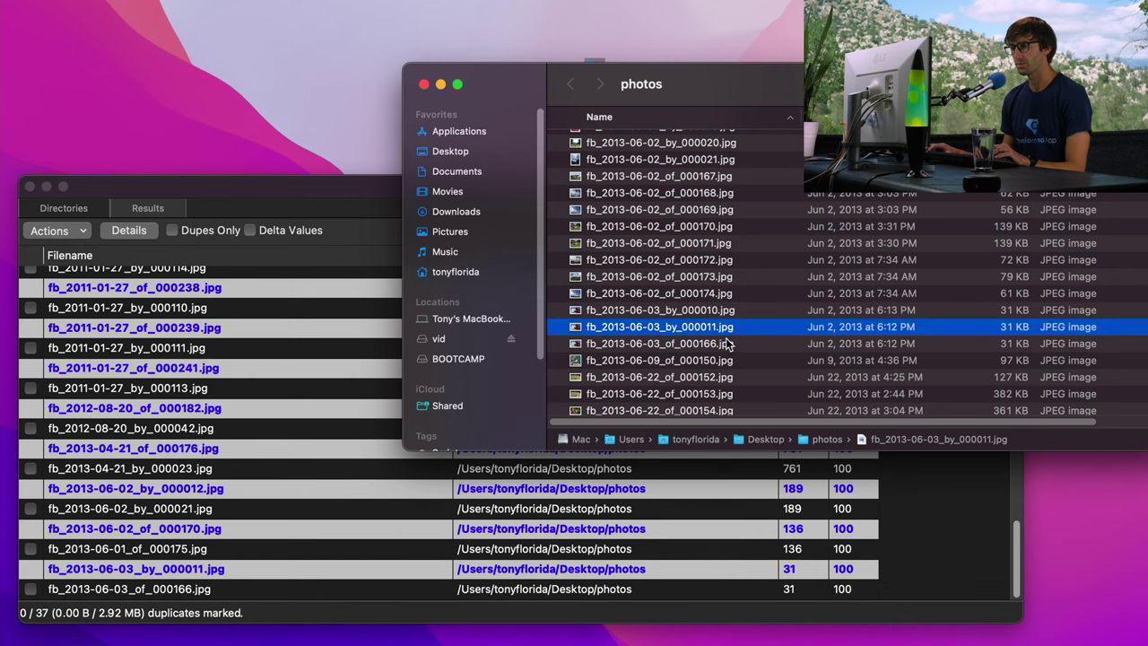
left_click(725, 346)
key("space")
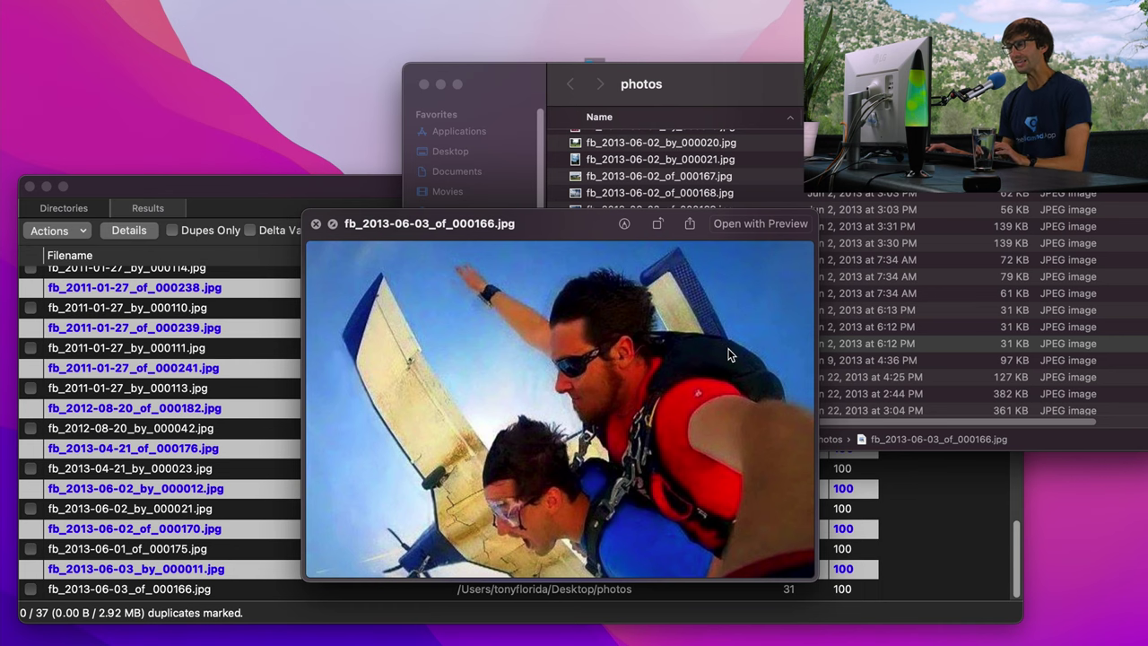
key("space")
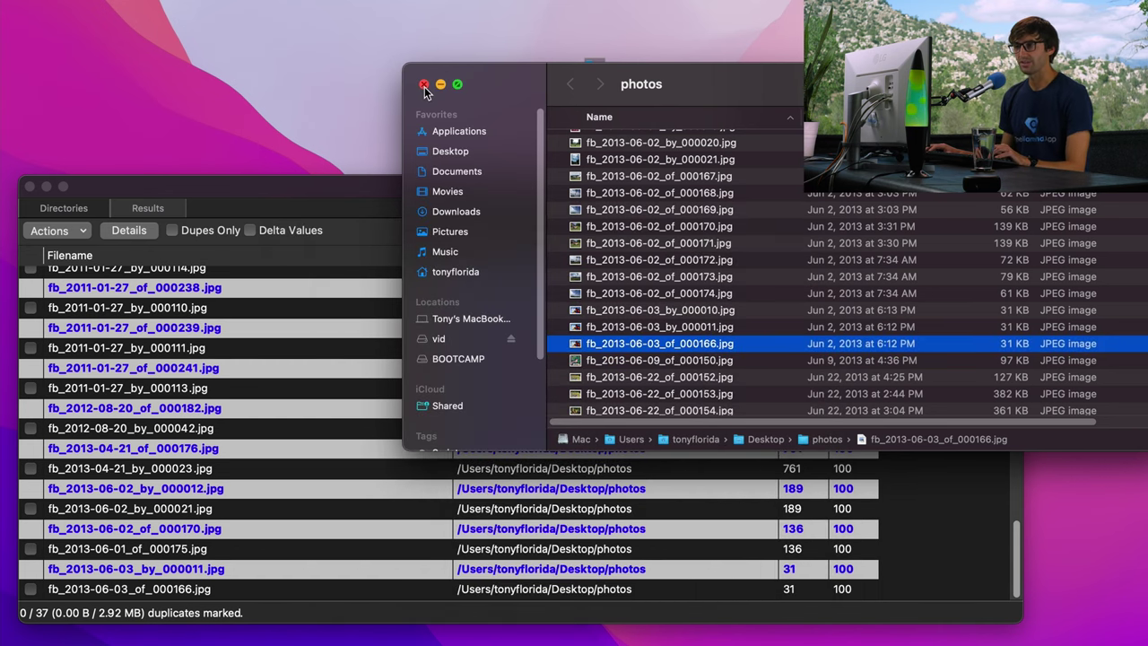
left_click(425, 84)
left_click(374, 204)
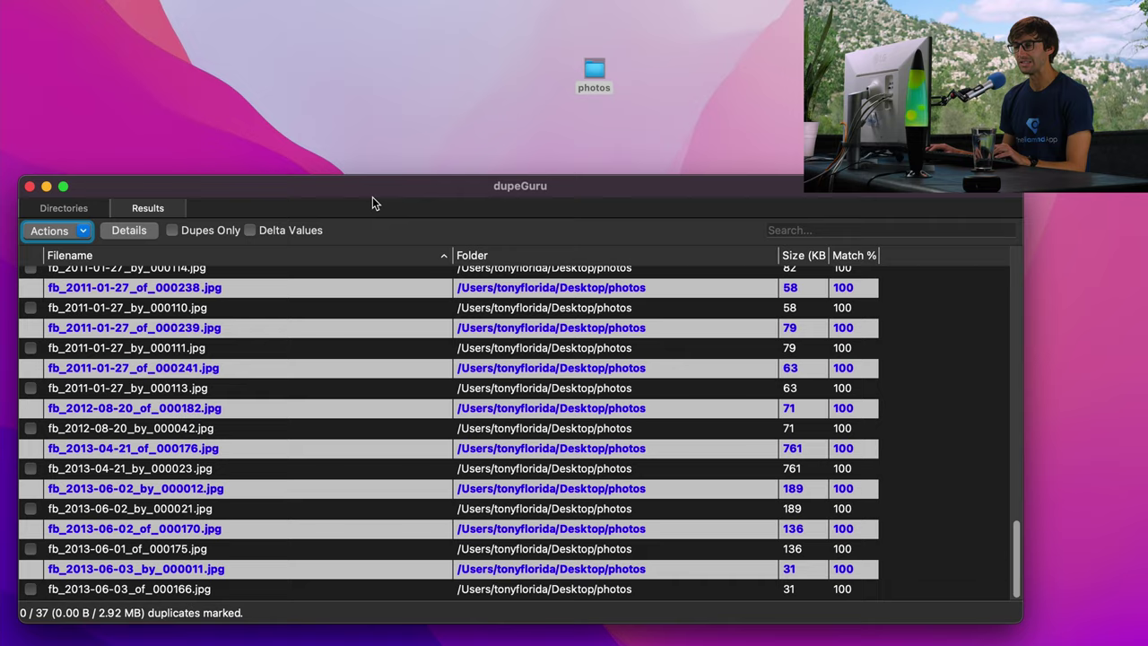
scroll(150, 379, "up", 10)
scroll(150, 379, "up", 8)
scroll(150, 380, "up", 6)
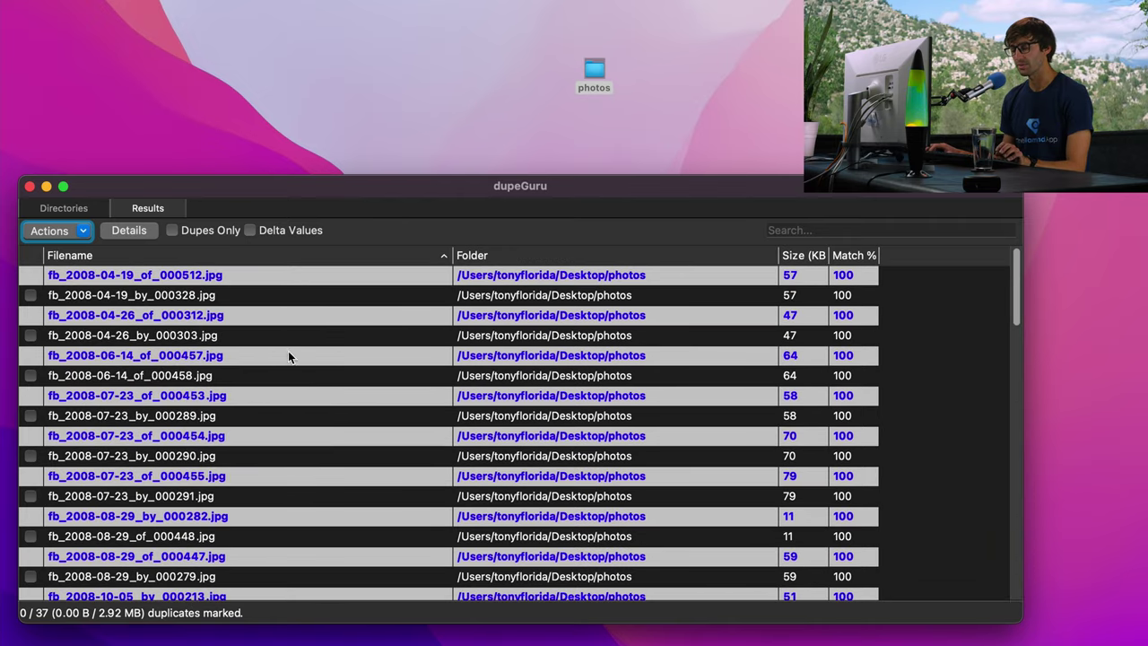
- Mark all 37 duplicates (2.92 MB) in the results list
key("super+a")
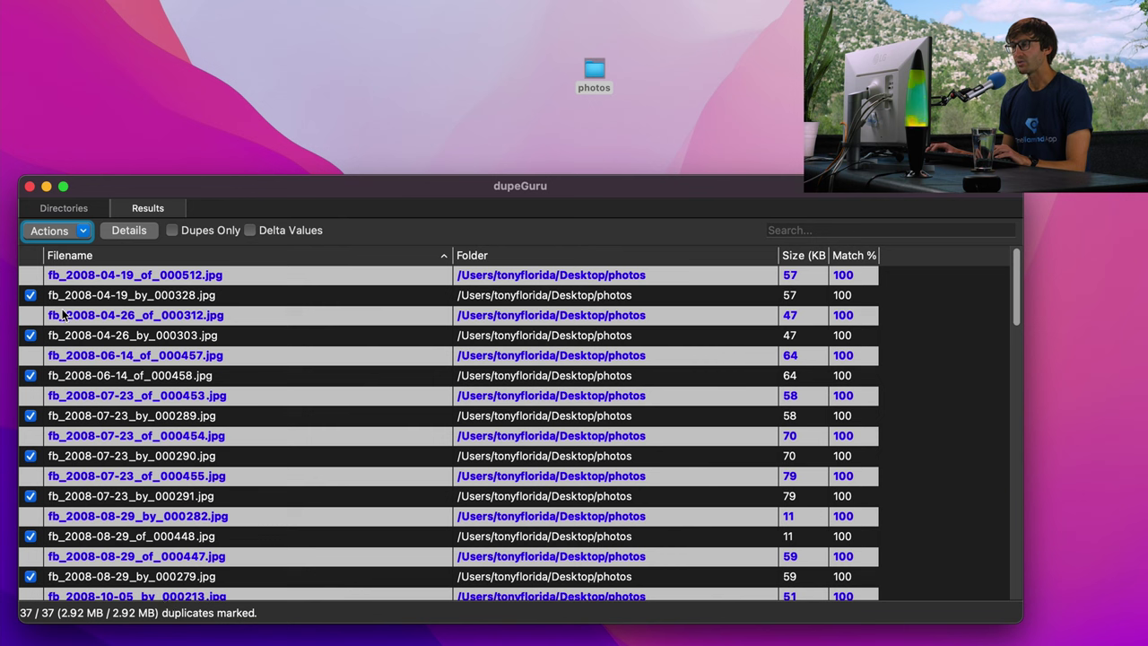
left_click(81, 233)
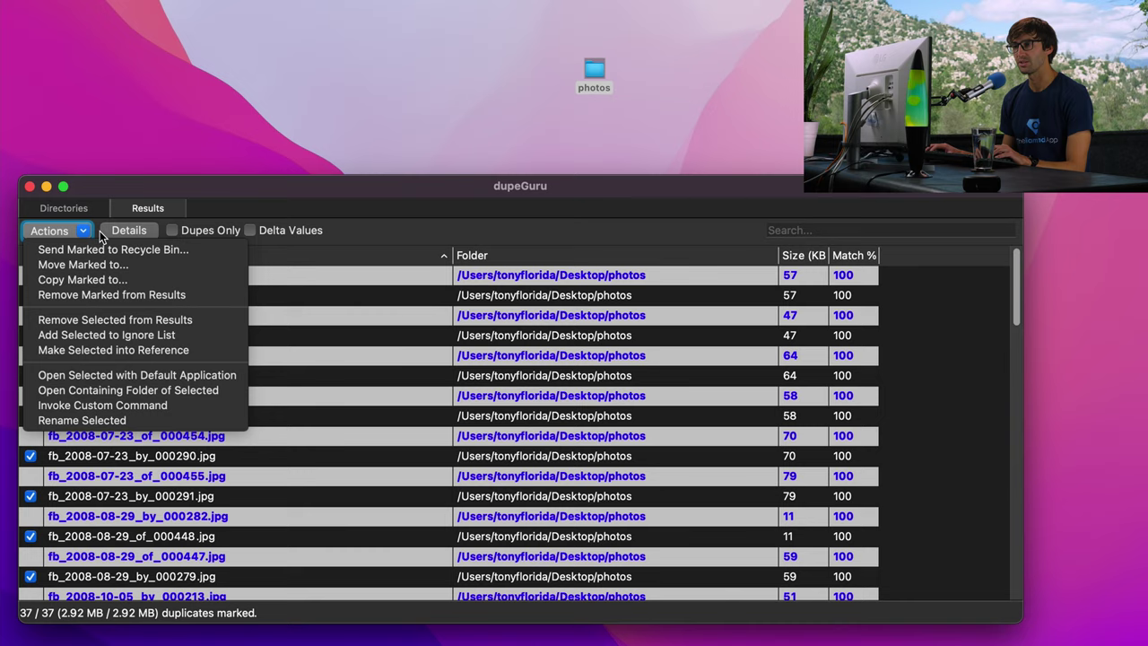
- Send the 37 marked duplicates to Trash and confirm with Proceed
left_click(98, 250)
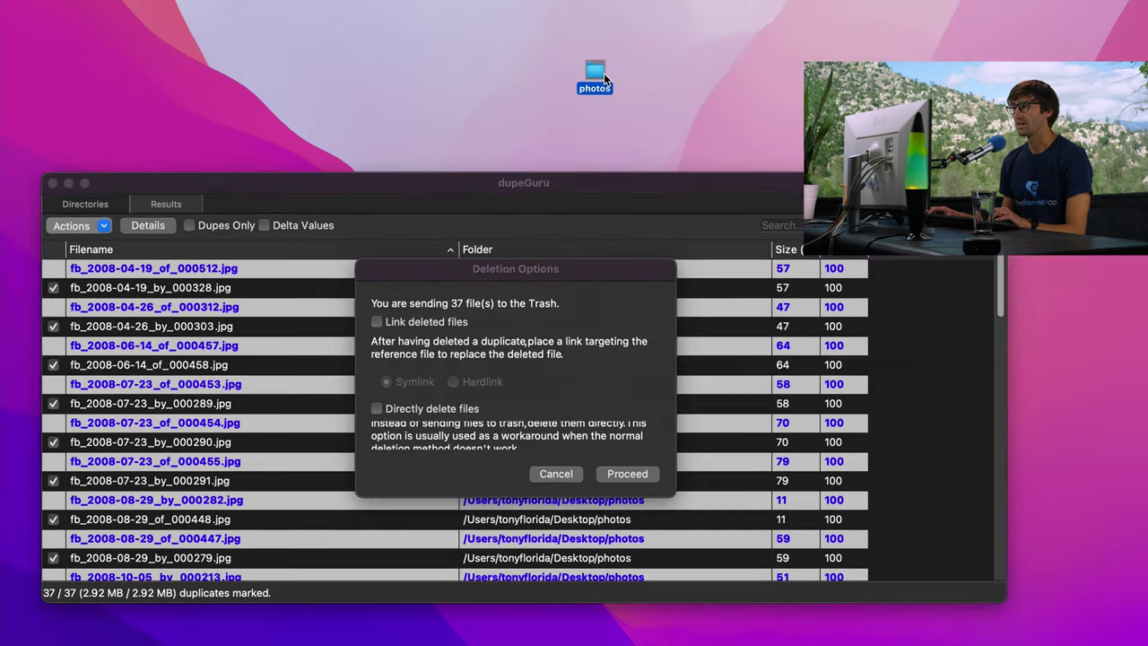
double_click(594, 69)
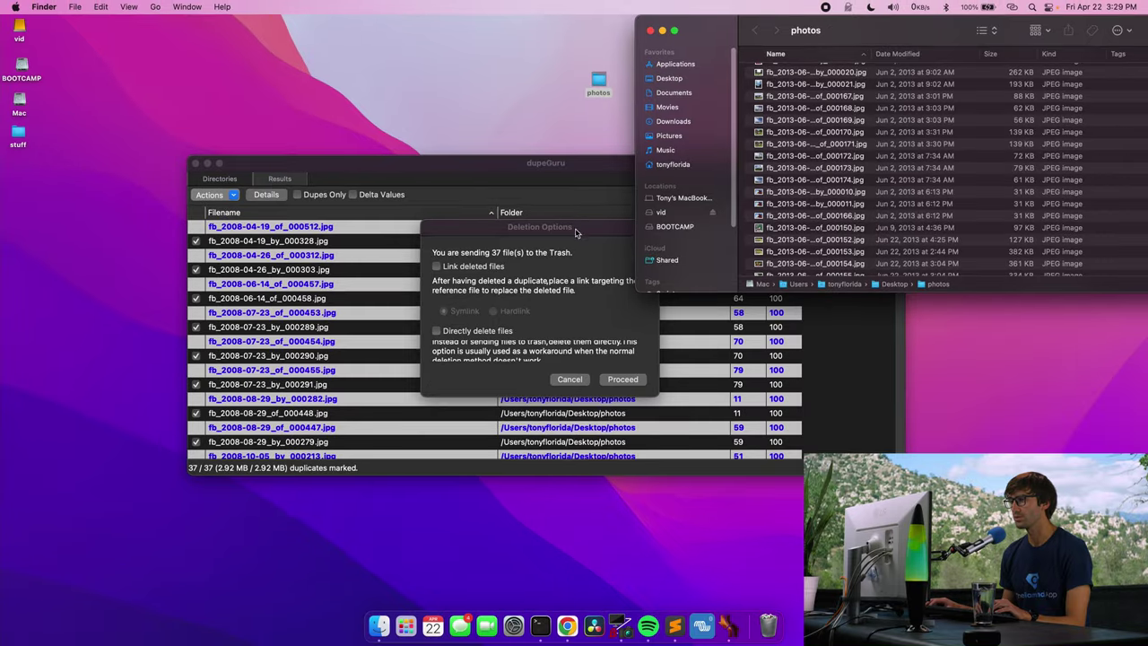
left_click(500, 199)
left_click_drag(500, 199, 484, 179)
left_click_drag(625, 171, 464, 185)
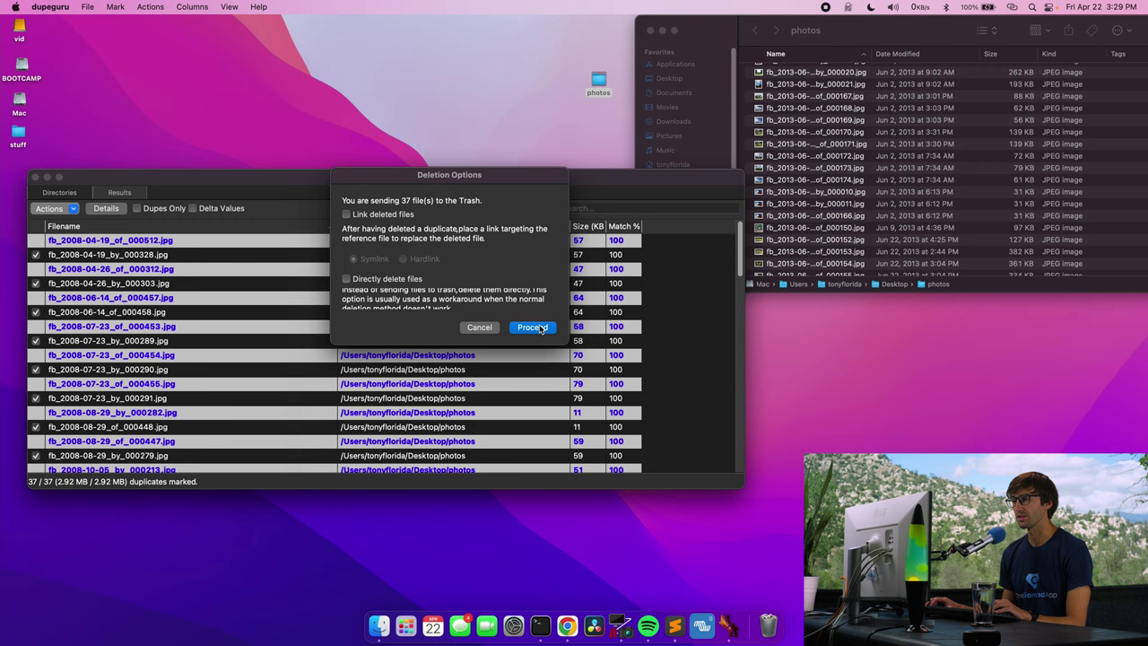
left_click(533, 327)
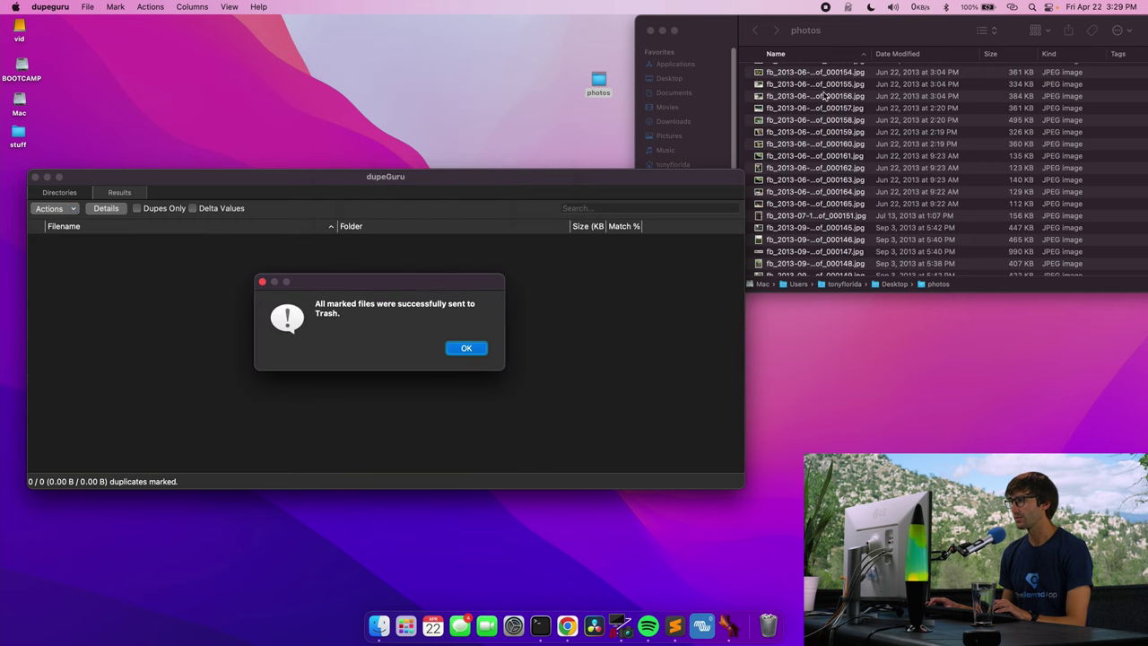
- Dismiss the success alert and select the 879 remaining photos in the Finder folder
left_click(468, 348)
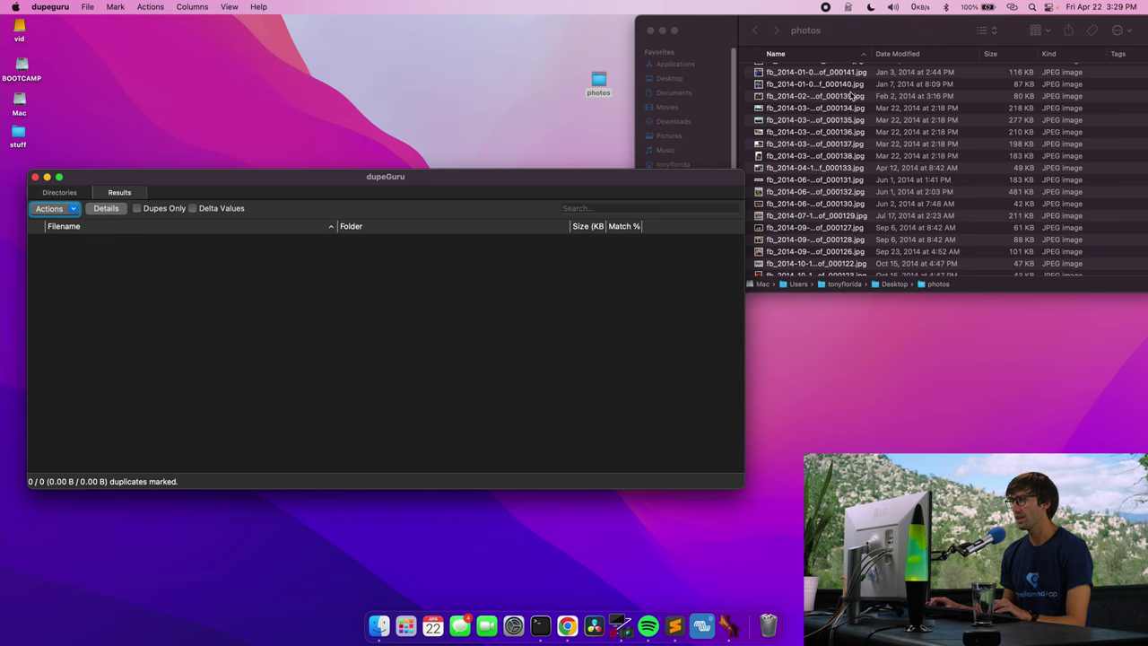
left_click(852, 36)
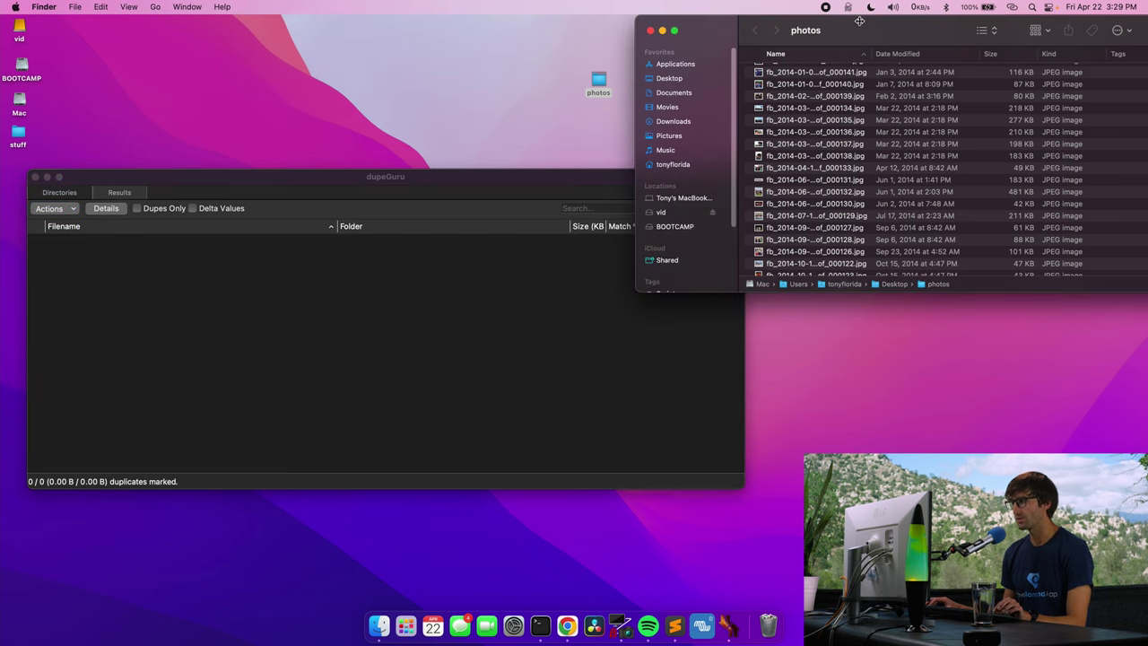
left_click_drag(858, 20, 670, 52)
key("super+a")
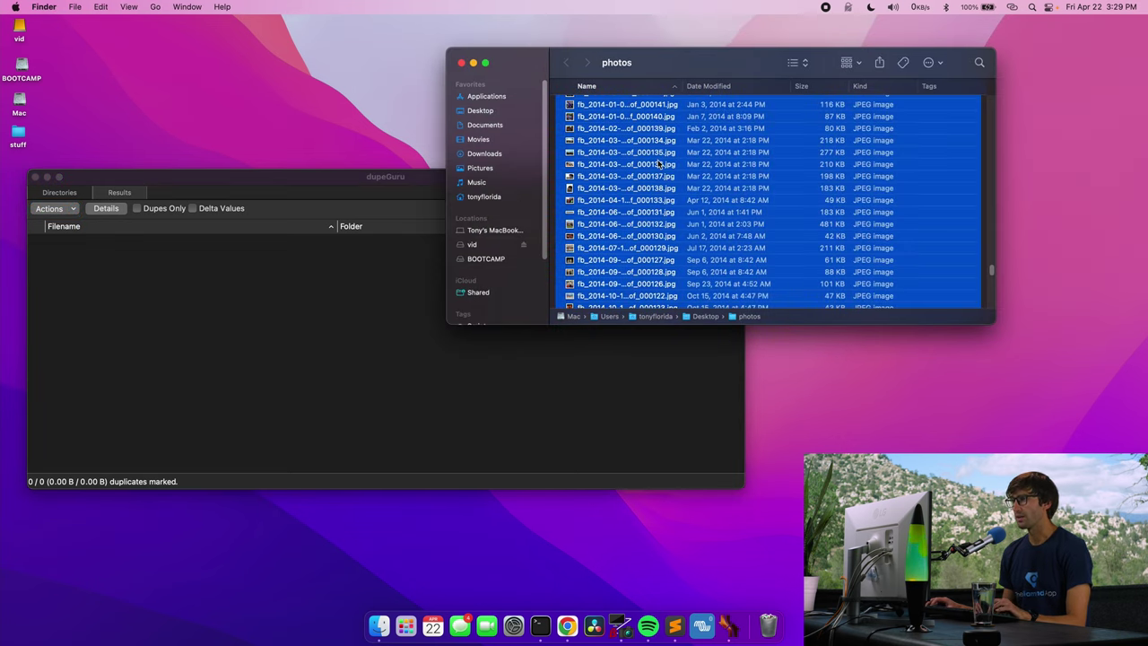
left_click_drag(654, 183, 668, 188)
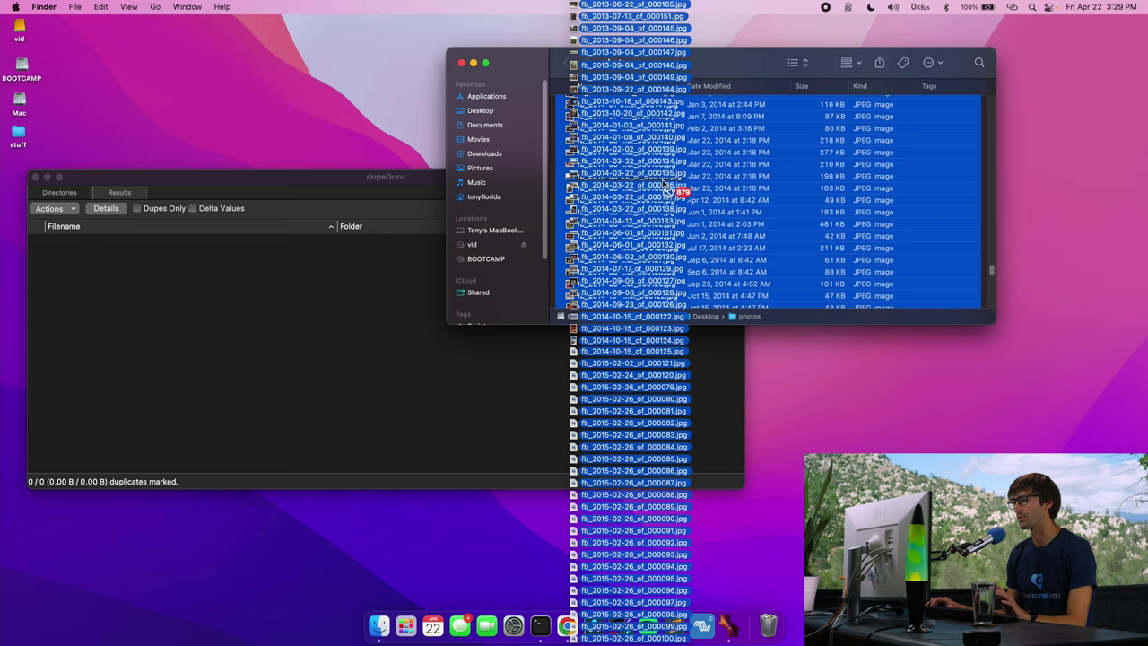
left_click_drag(668, 189, 665, 180)
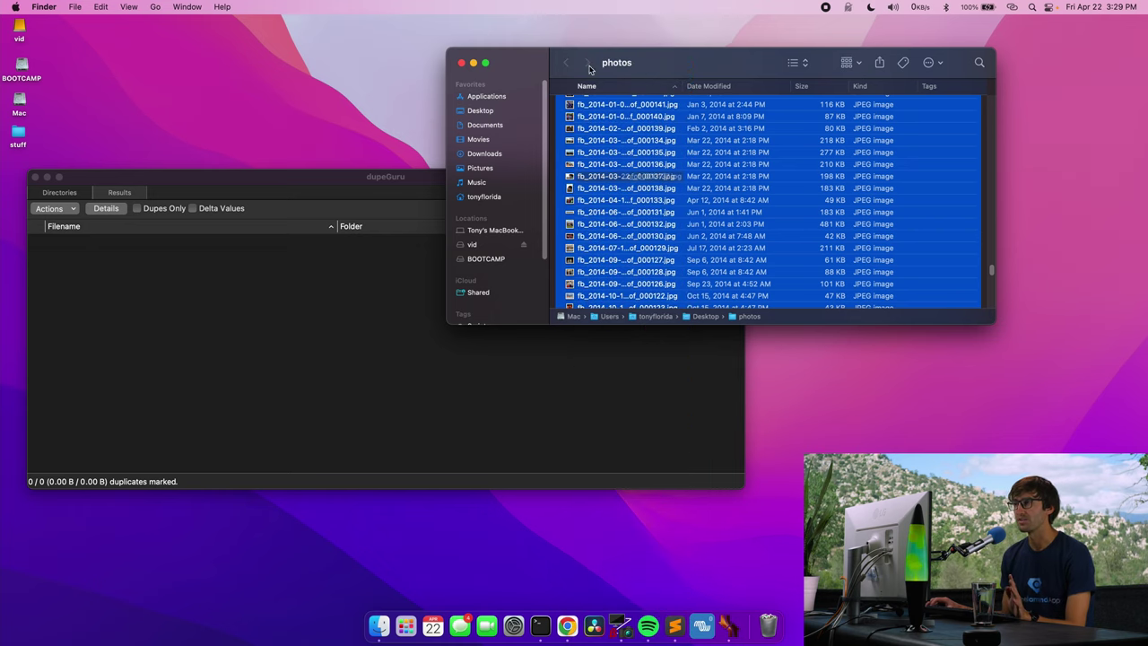